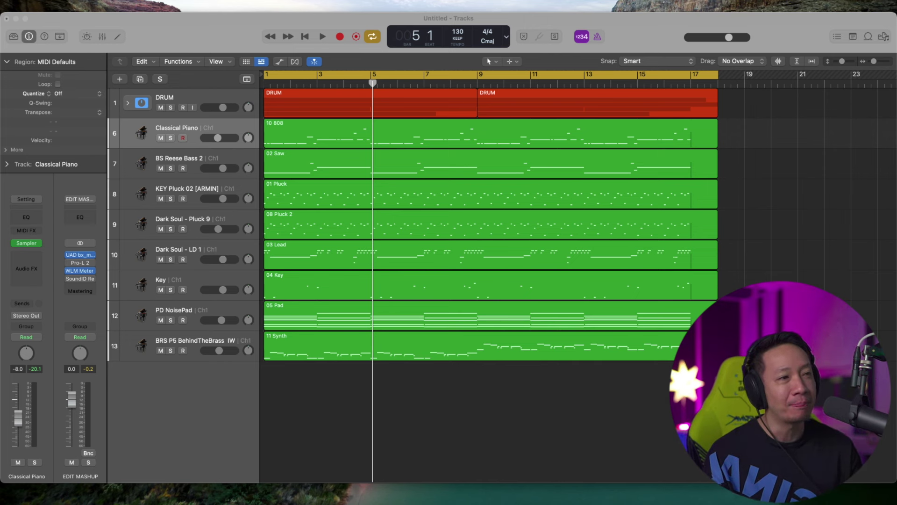
- Play the DRUM track in solo, stop playback, and turn its solo off
click(418, 411)
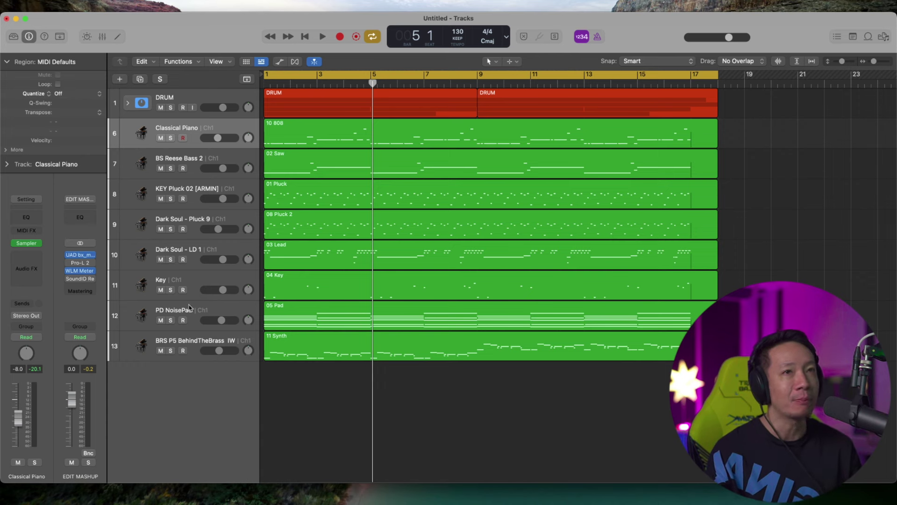
click(171, 108)
key(space)
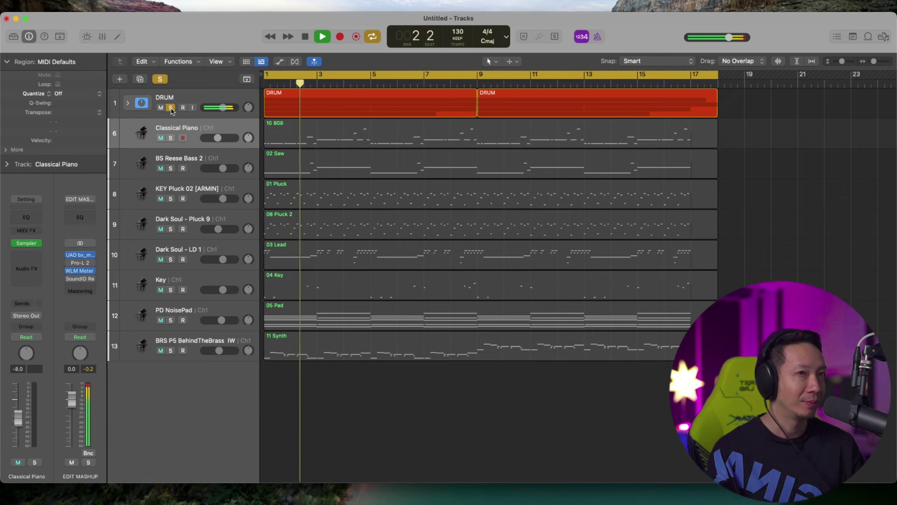
key(space)
click(171, 108)
- Play the full arrangement with all tracks audible and stop playback
mouse_move(171, 139)
mouse_down()
mouse_move(175, 353)
mouse_move(171, 140)
mouse_up()
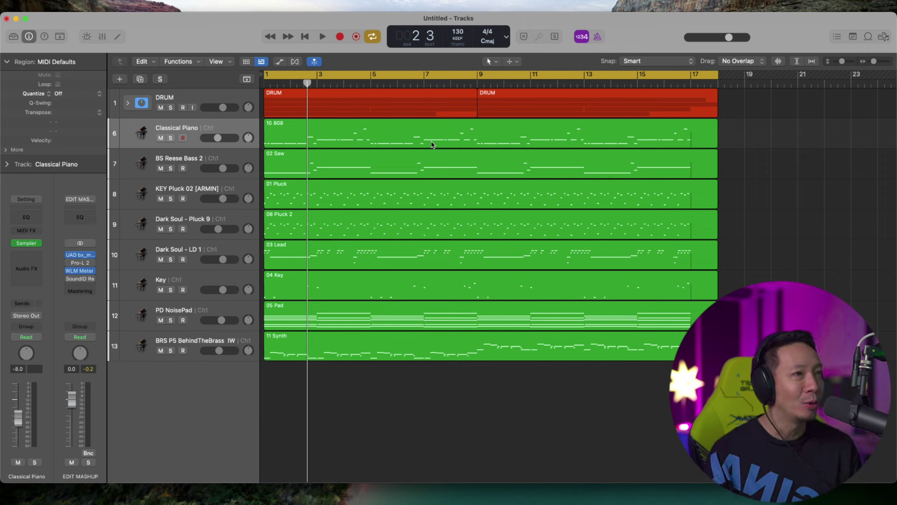
key(space)
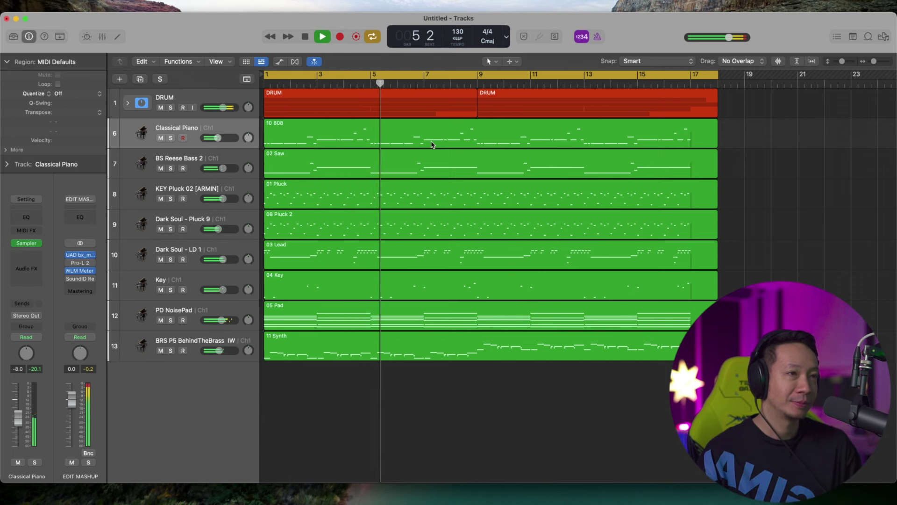
key(space)
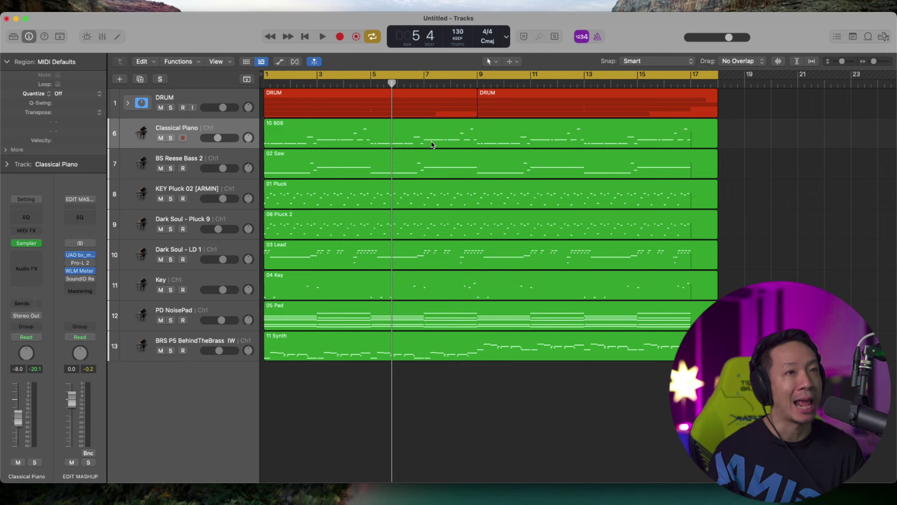
- Solo the Classical Piano and DRUM tracks together and play back the two with the 808 part selected
click(170, 138)
click(170, 108)
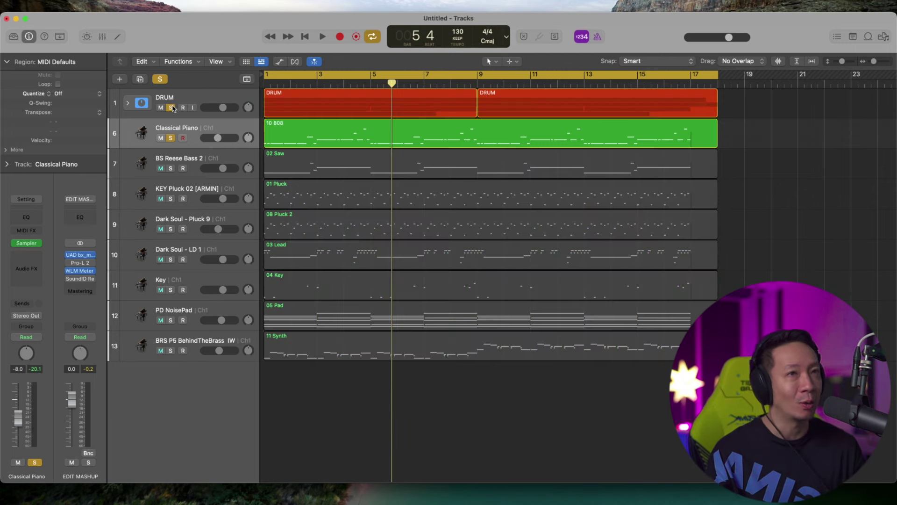
click(182, 101)
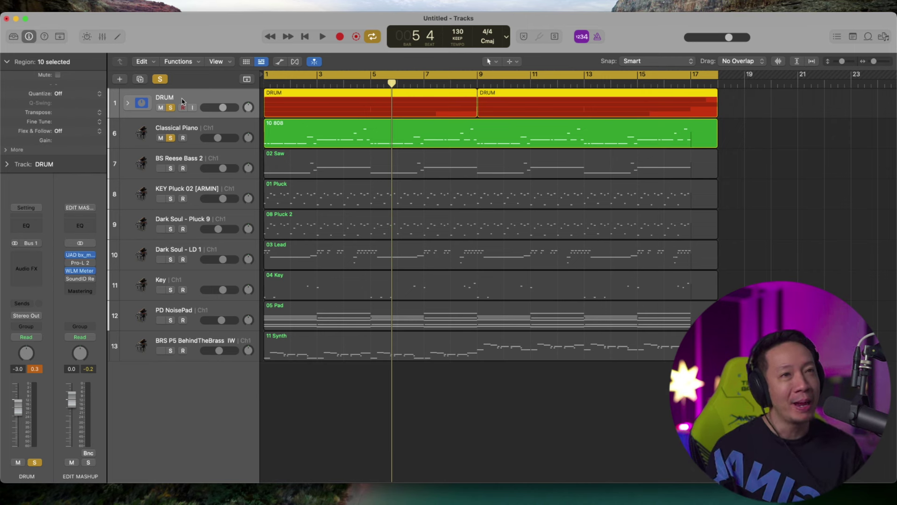
click(185, 127)
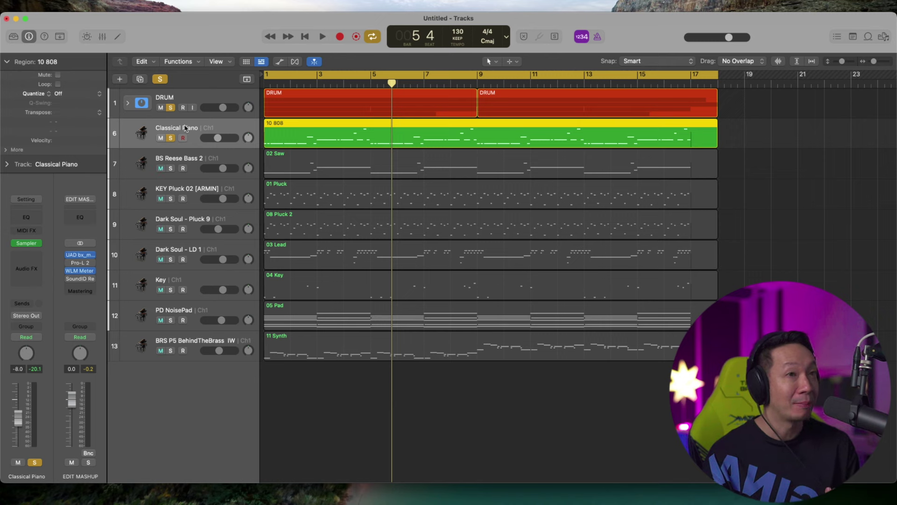
key(shift+space)
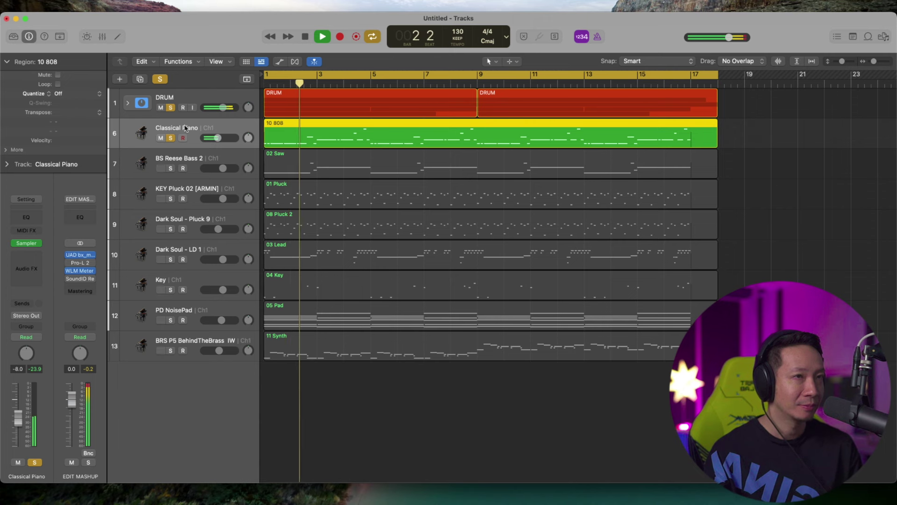
key(space)
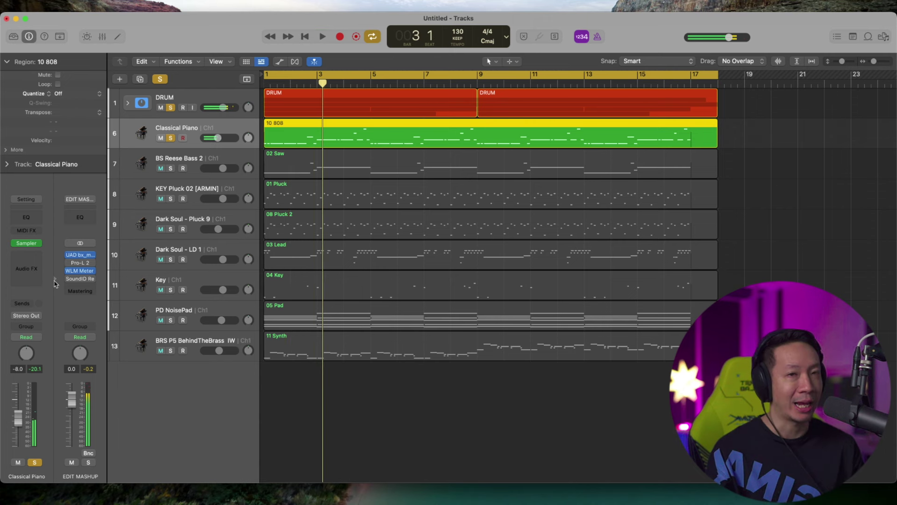
- Replace the Sampler instrument on the Classical Piano track with the Sylenth1 synth
mouse_move(41, 246)
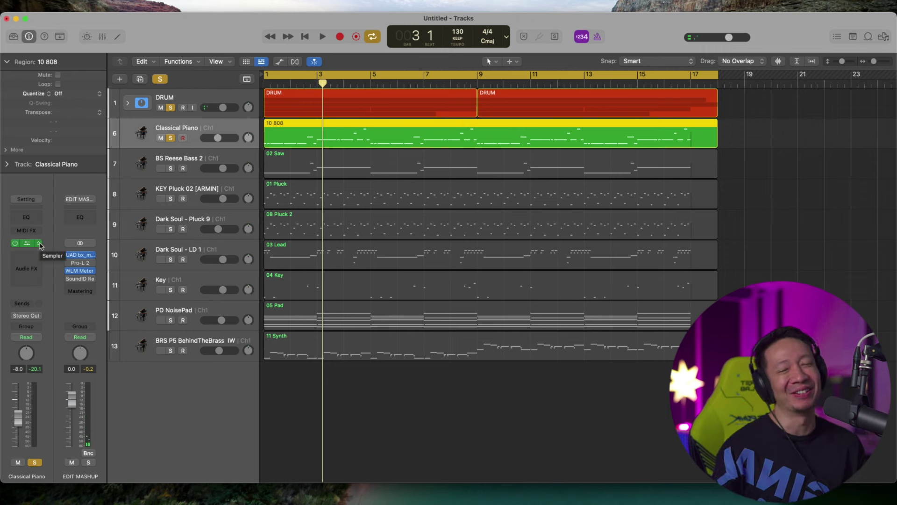
click(40, 246)
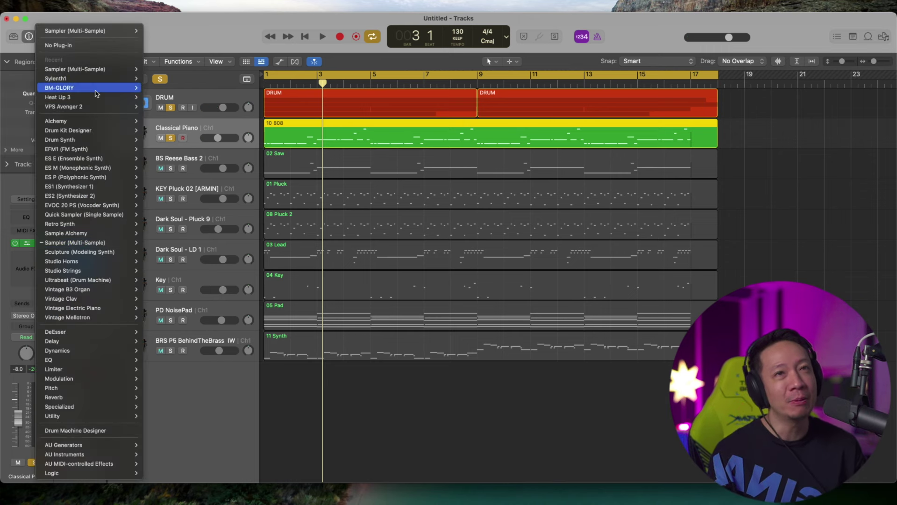
click(153, 78)
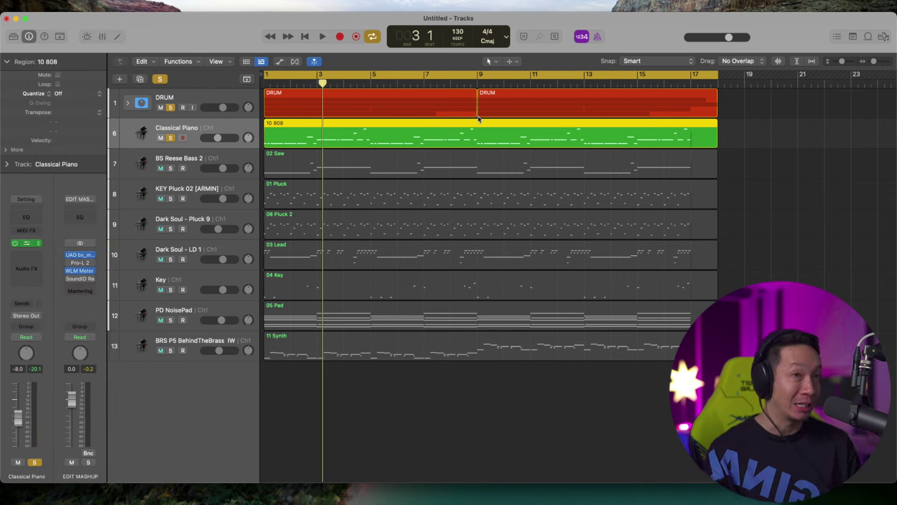
drag(502, 139, 452, 104)
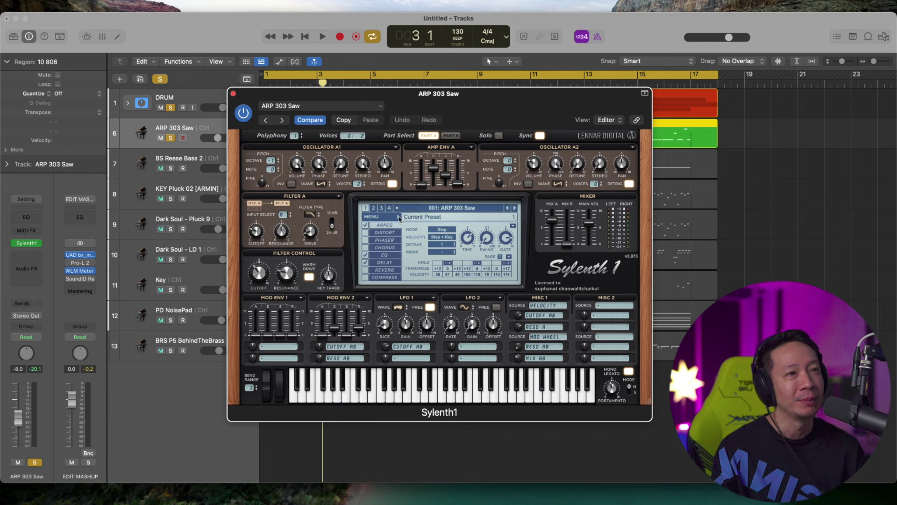
- Look through Sylenth1's preset commands and its list of factory presets
click(383, 218)
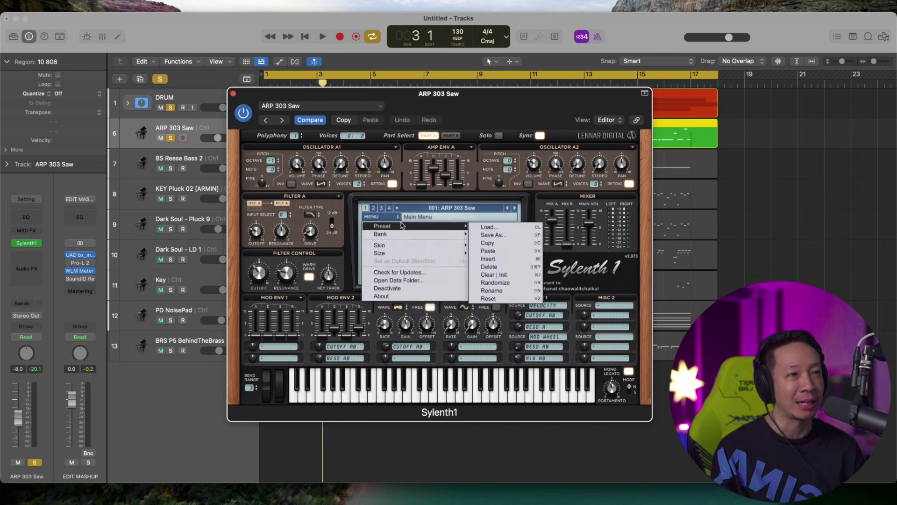
click(434, 210)
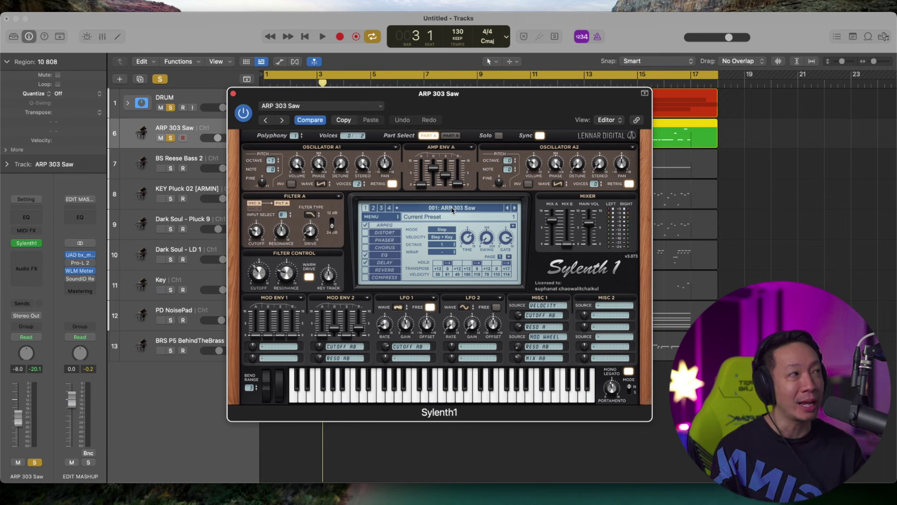
click(453, 208)
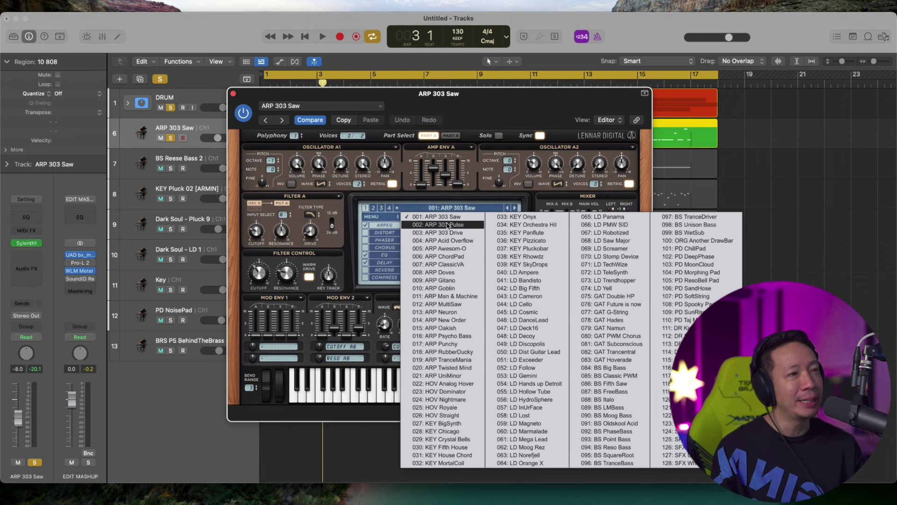
click(462, 98)
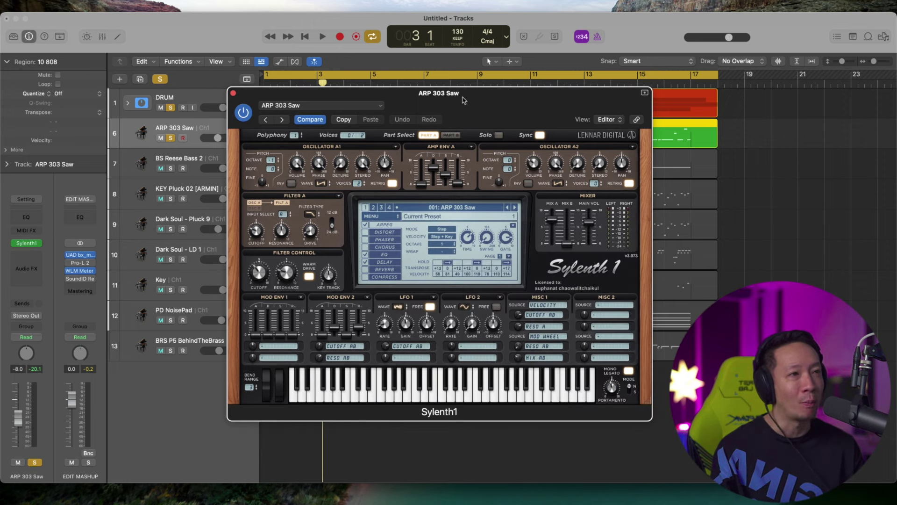
- Load the BS LMBass preset in Sylenth1 and advance two presets to audition BS Oldskool Acid
click(455, 211)
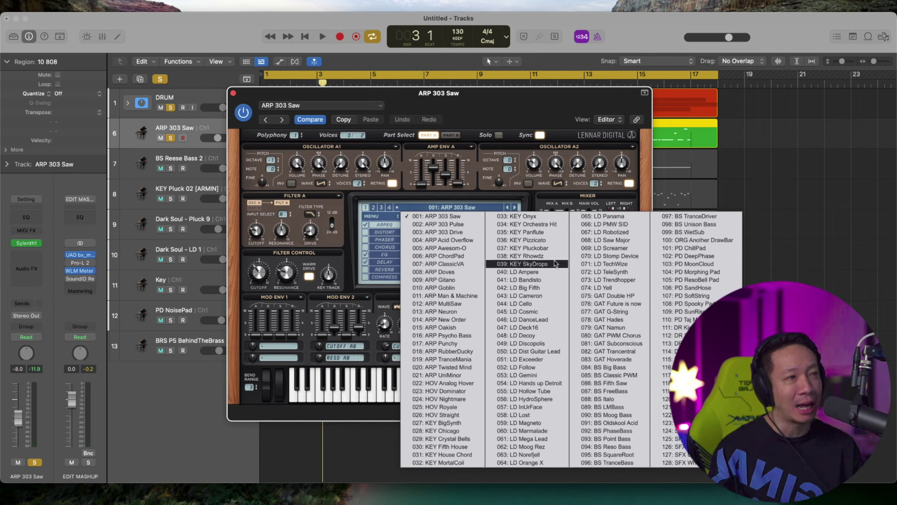
click(607, 407)
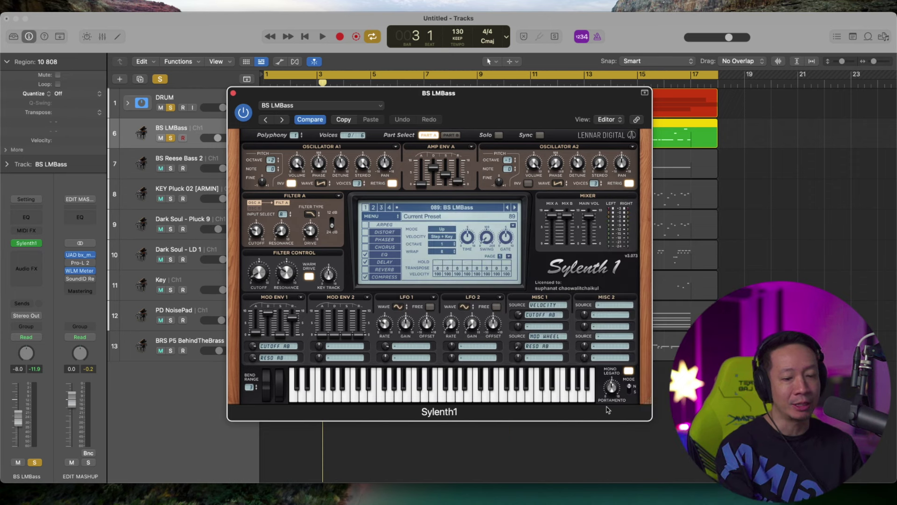
click(515, 207)
click(515, 207)
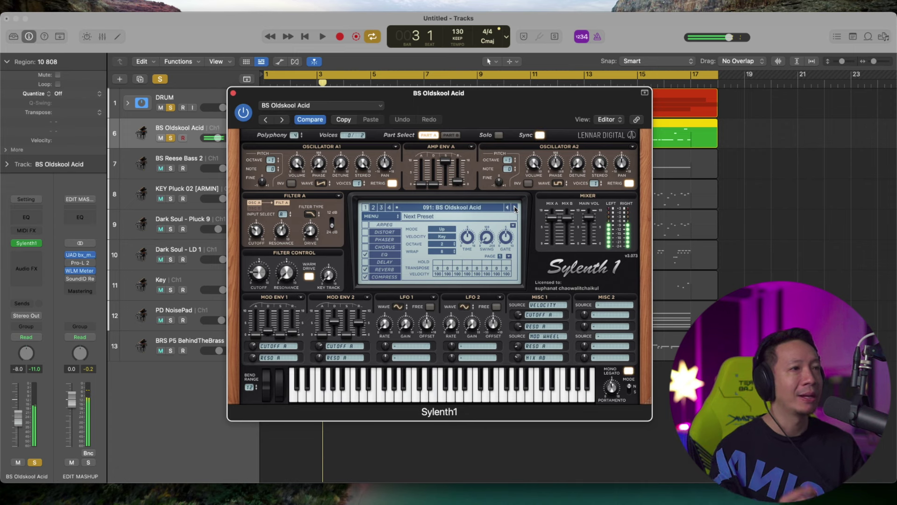
- Load the KEY Panflute preset and advance through KEY Pizzicato to KEY Pluckobar to audition the key sounds
drag(431, 96, 401, 89)
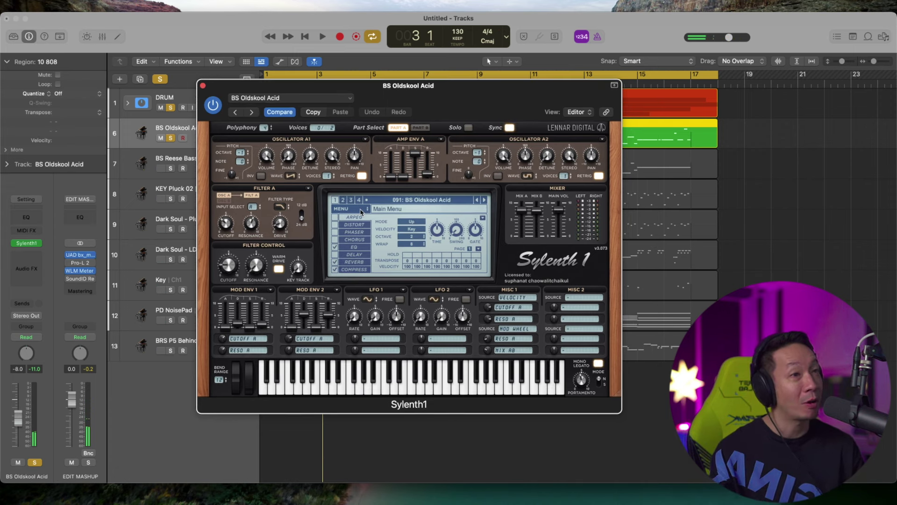
click(351, 208)
mouse_move(412, 218)
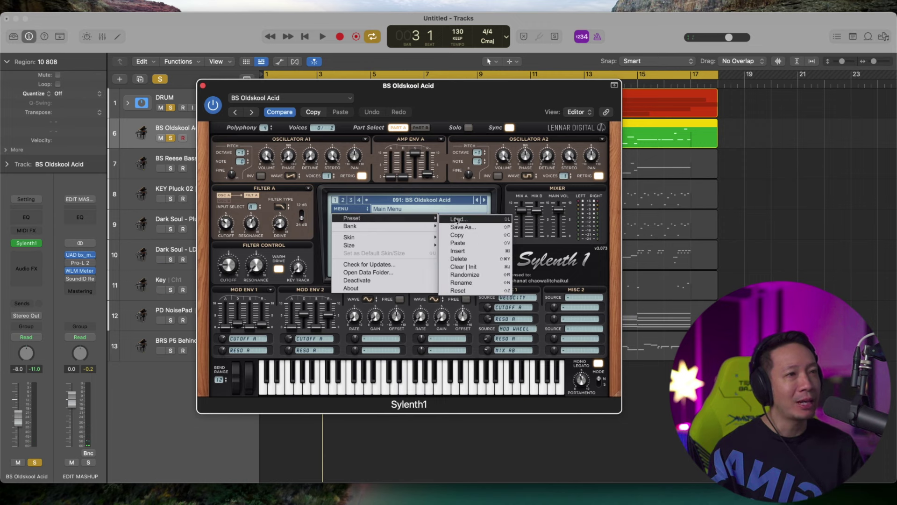
click(382, 200)
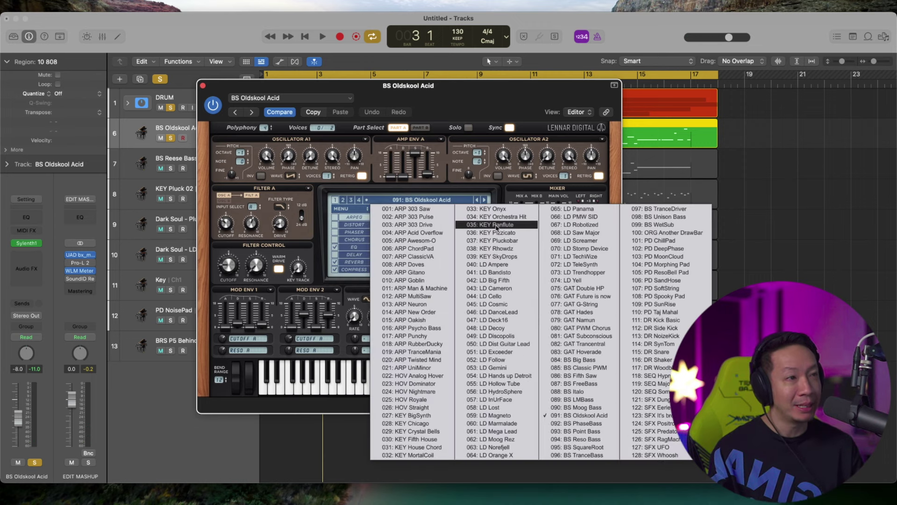
click(496, 226)
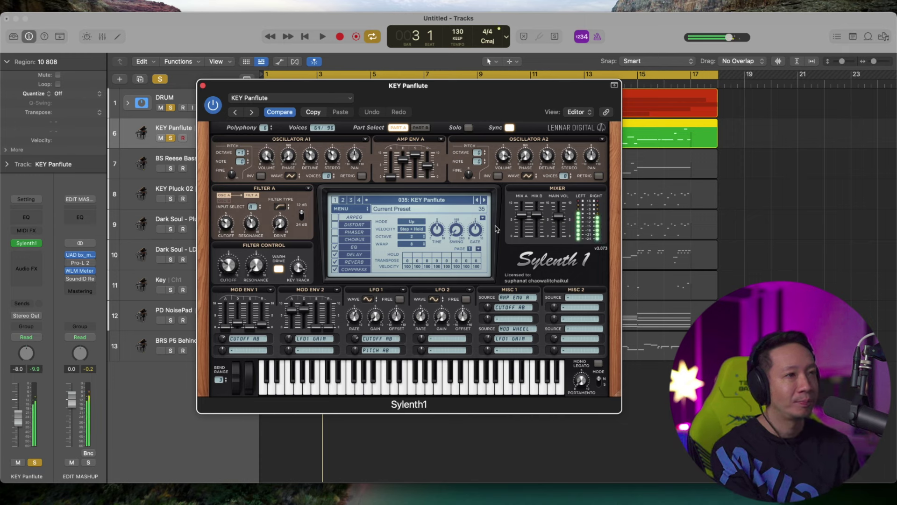
click(484, 200)
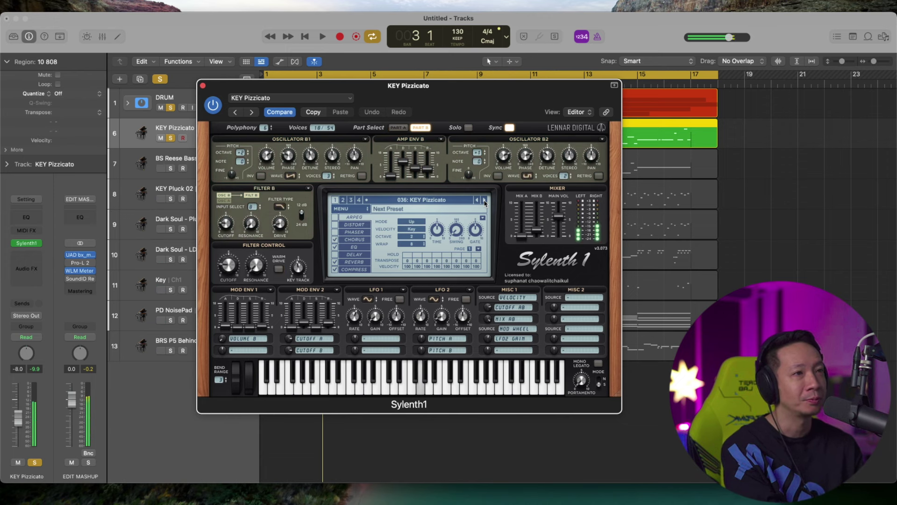
click(484, 201)
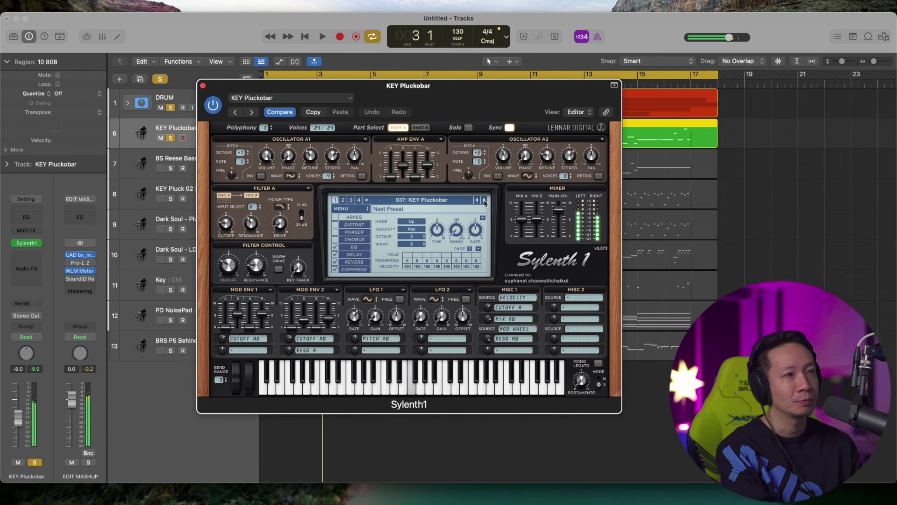
- Load the LD Cello preset and advance through LD Cosmic to LD DanceLead to audition the lead sounds
click(445, 200)
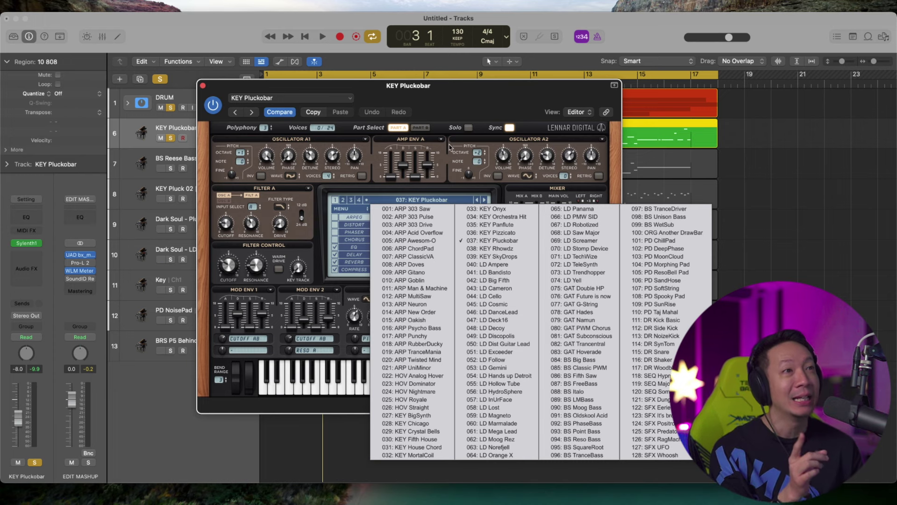
click(453, 106)
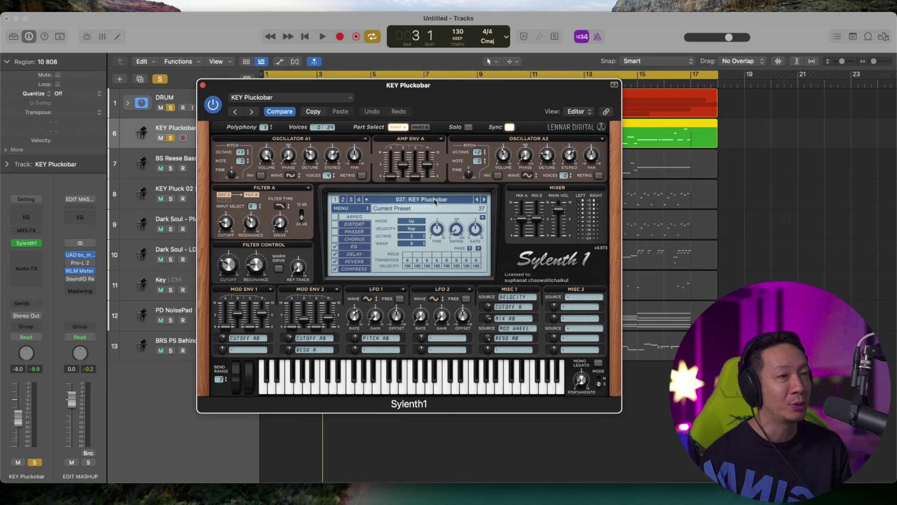
click(434, 200)
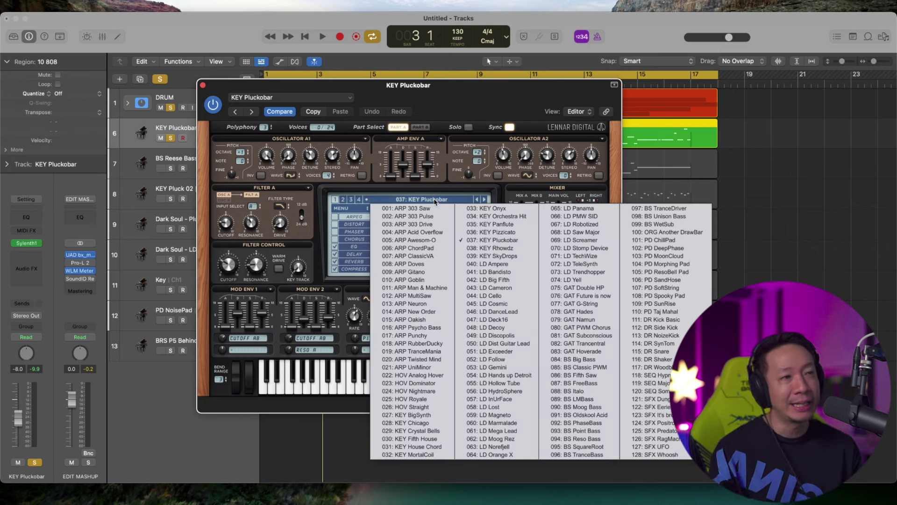
click(497, 295)
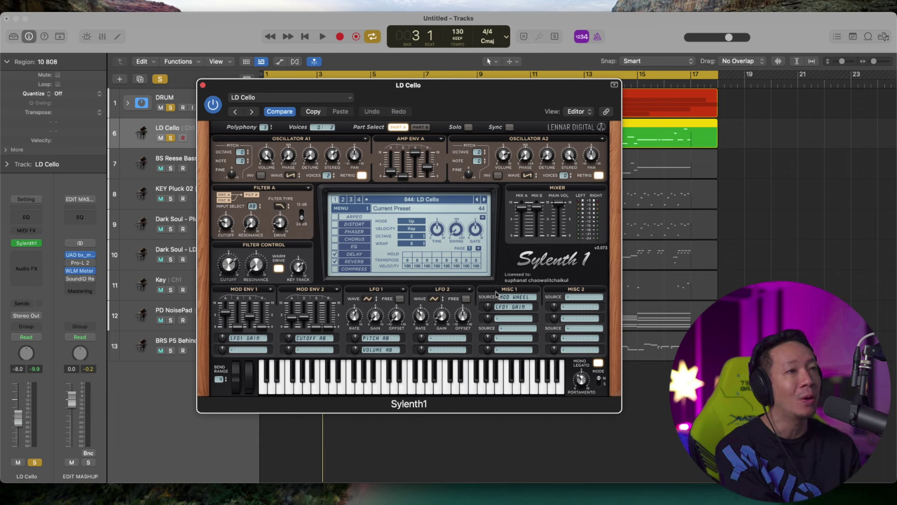
click(485, 199)
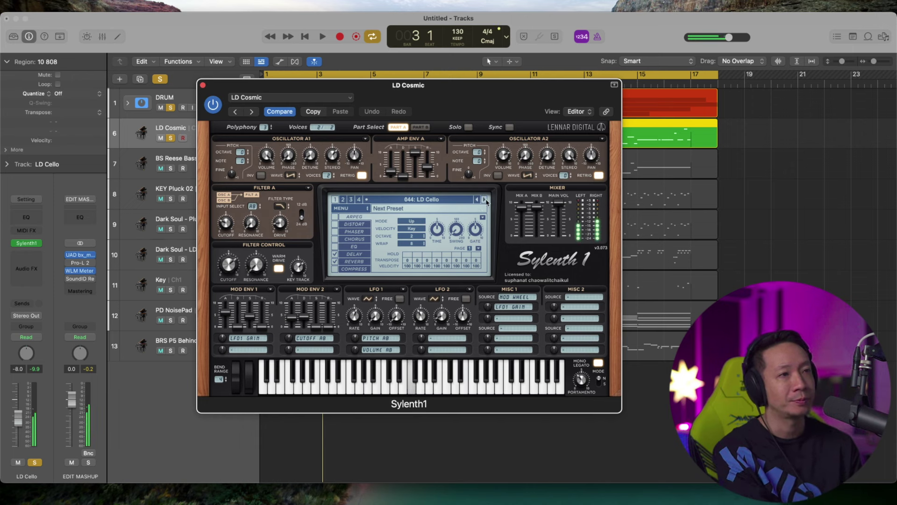
click(484, 200)
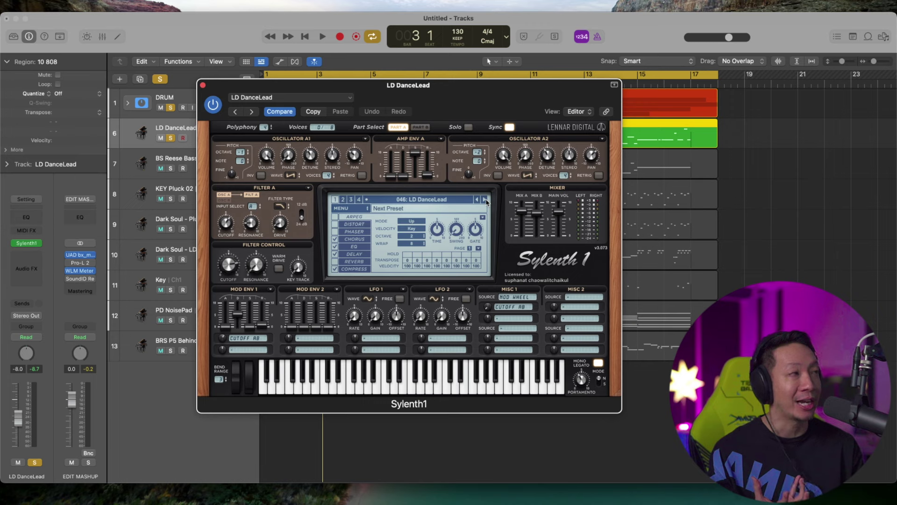
- Go through Sylenth1's sub-banks and switch to sub-bank 4 with the FM Bell Ambiance JB preset
click(461, 199)
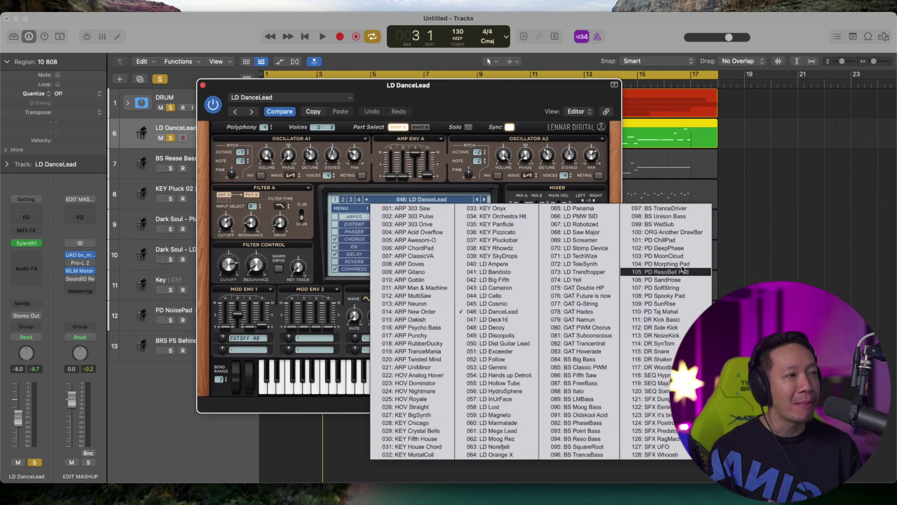
click(355, 200)
click(342, 200)
click(351, 199)
click(359, 199)
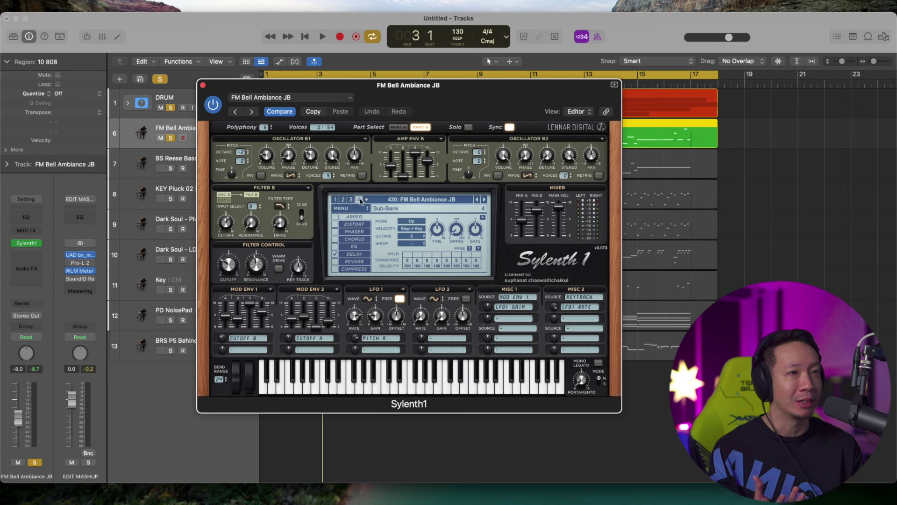
- Load the DR Trance Kick 3 preset from sub-bank 4 and advance to DR Trance Kick 4 to audition the drum sounds
click(392, 200)
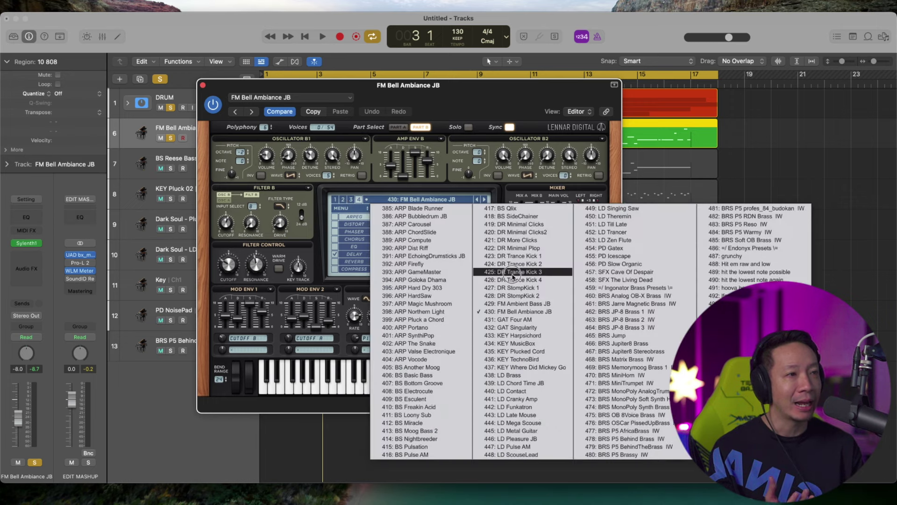
click(513, 273)
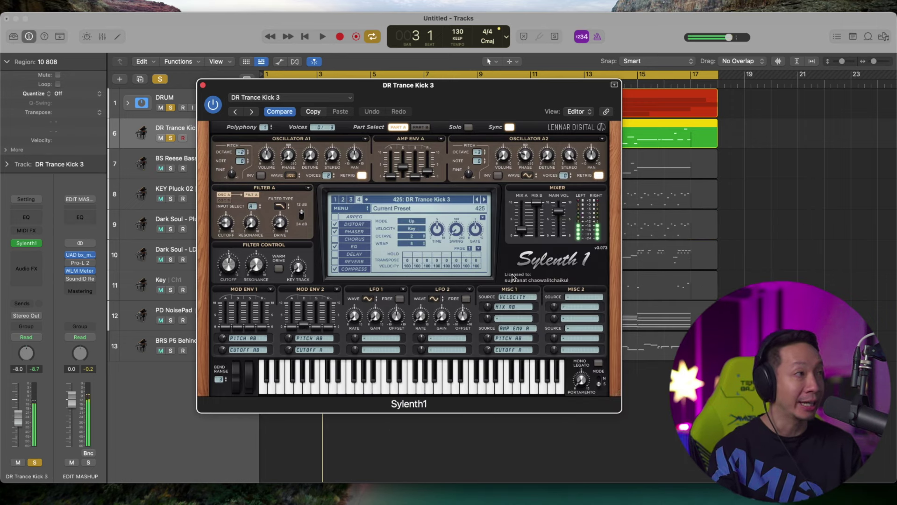
click(484, 200)
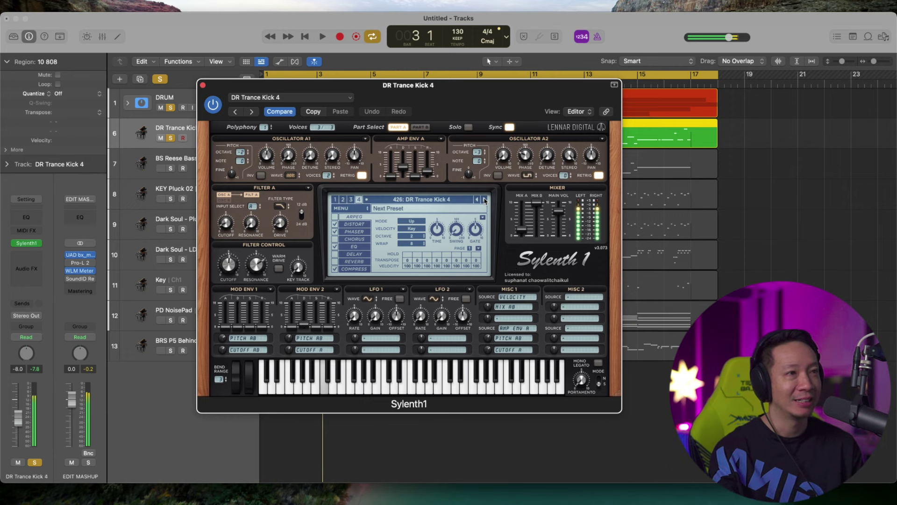
- Load the BRS MiniHorn IW preset and advance to BRS MiniTrumpet IW to audition the brass sounds
click(402, 200)
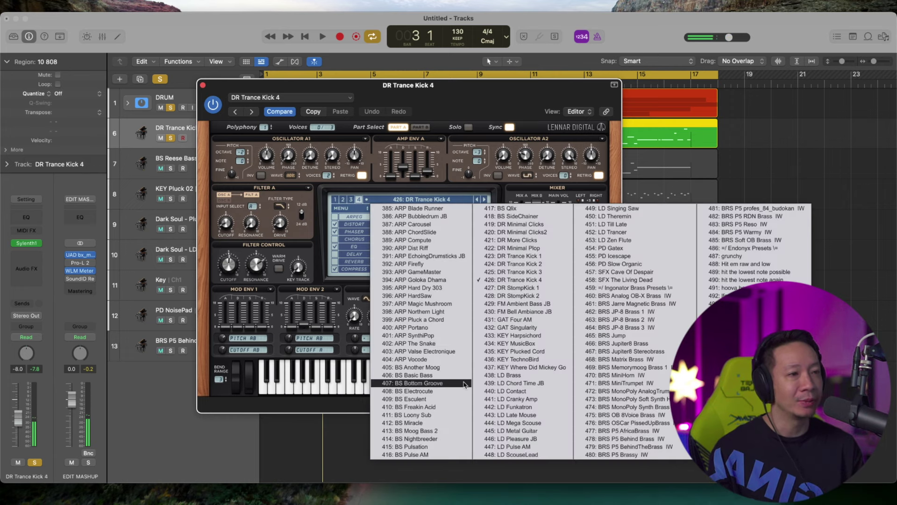
click(615, 374)
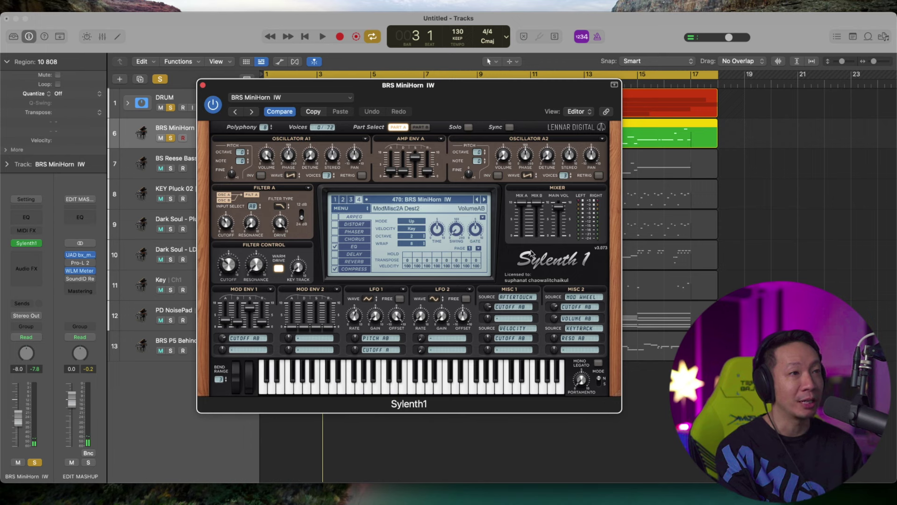
click(484, 200)
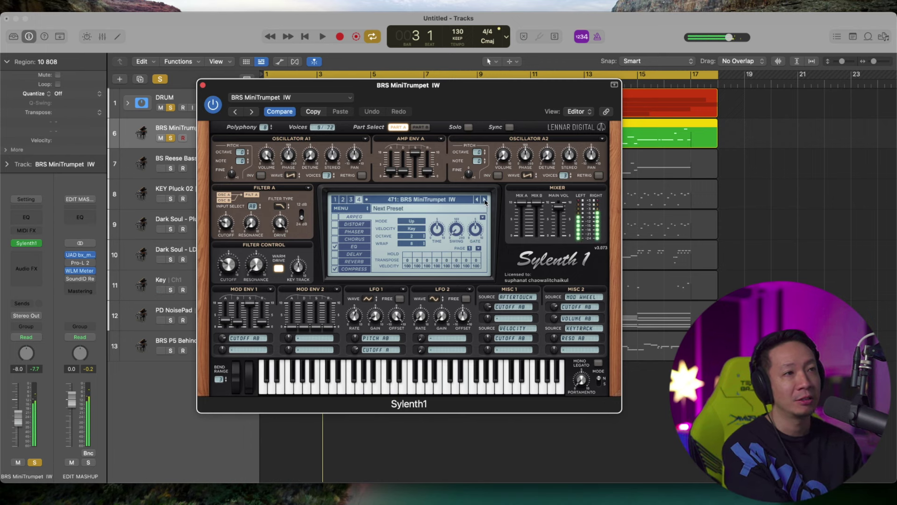
- Look through the preset lists of sub-banks 4 and 3, and switch to sub-bank 2
click(453, 200)
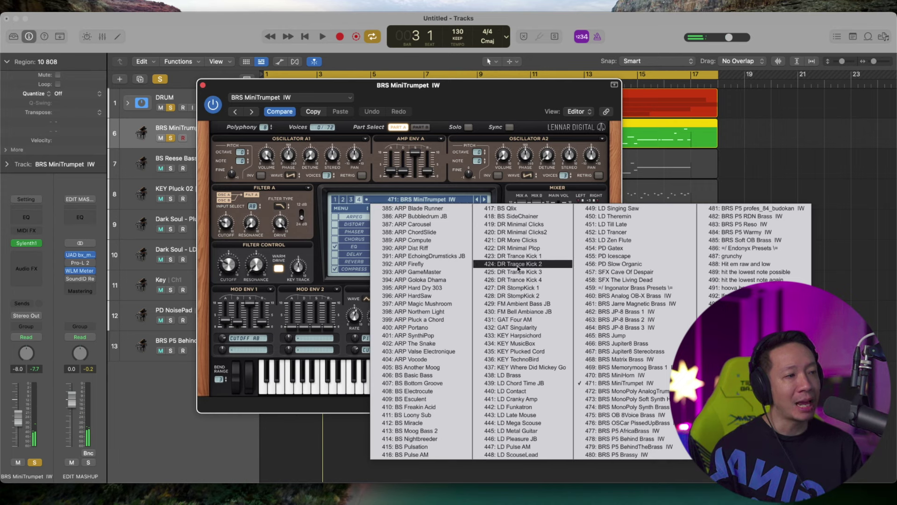
click(351, 200)
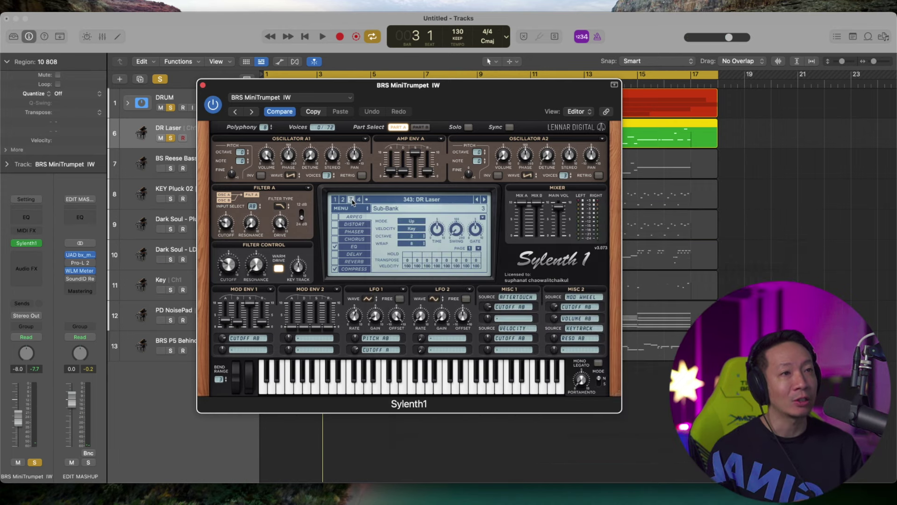
click(409, 200)
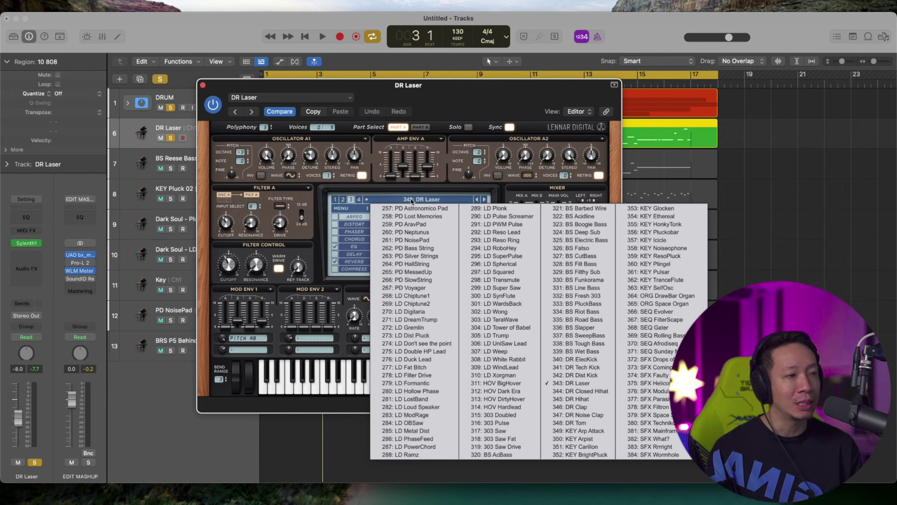
click(343, 199)
- Load the ARP Airbow preset and advance to ARP Betelgeuse, auditioning the arpeggiator sounds on the virtual keyboard
click(396, 201)
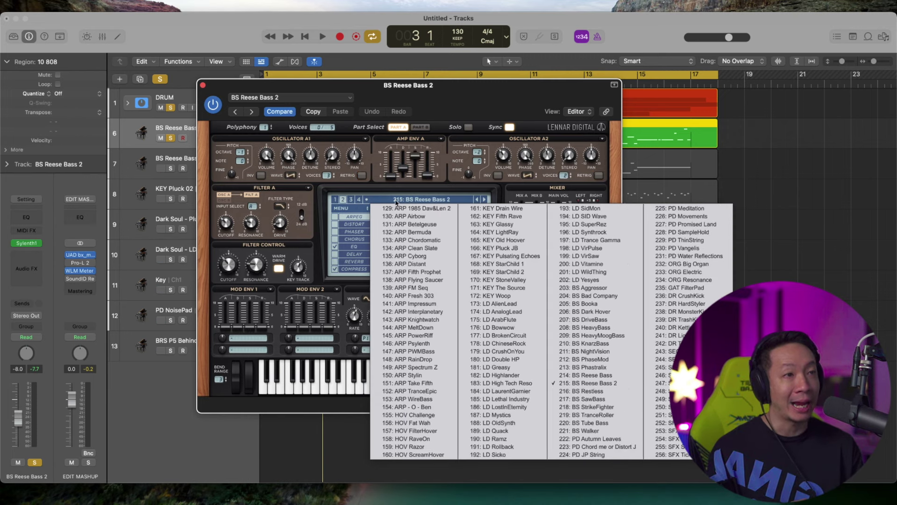
click(407, 216)
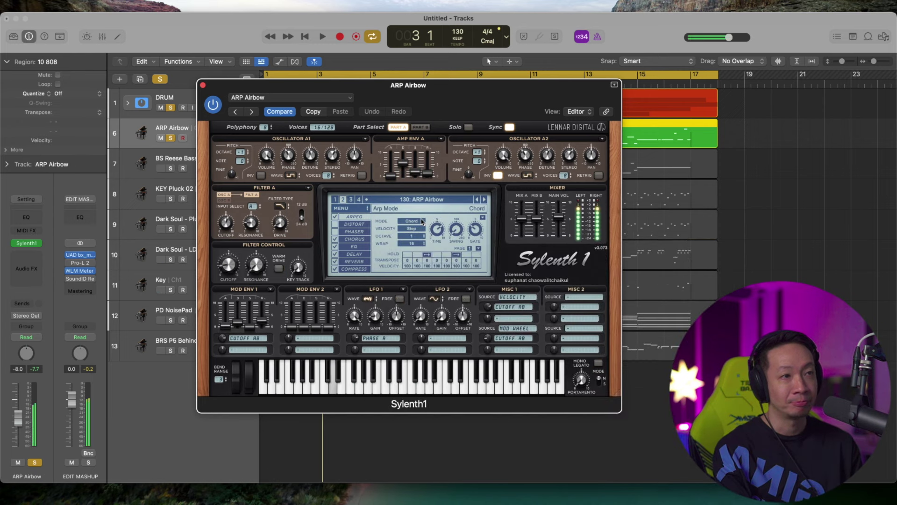
click(484, 200)
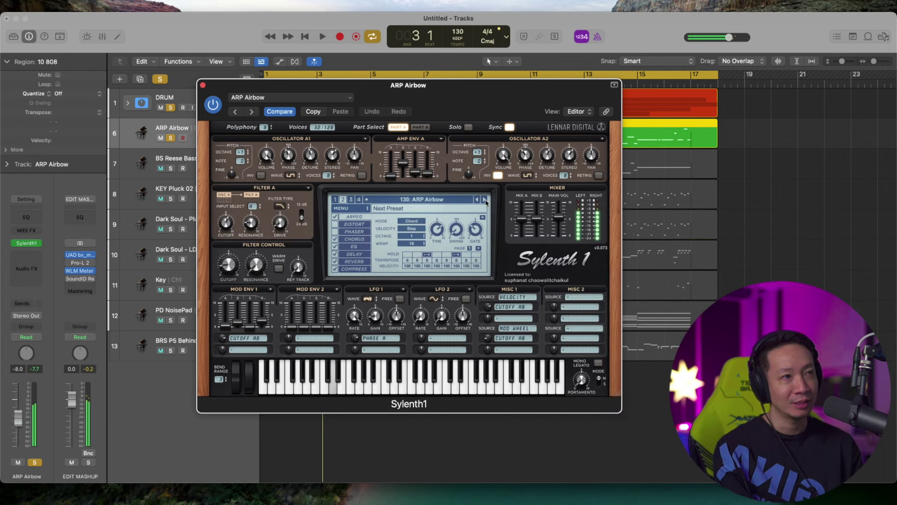
click(349, 391)
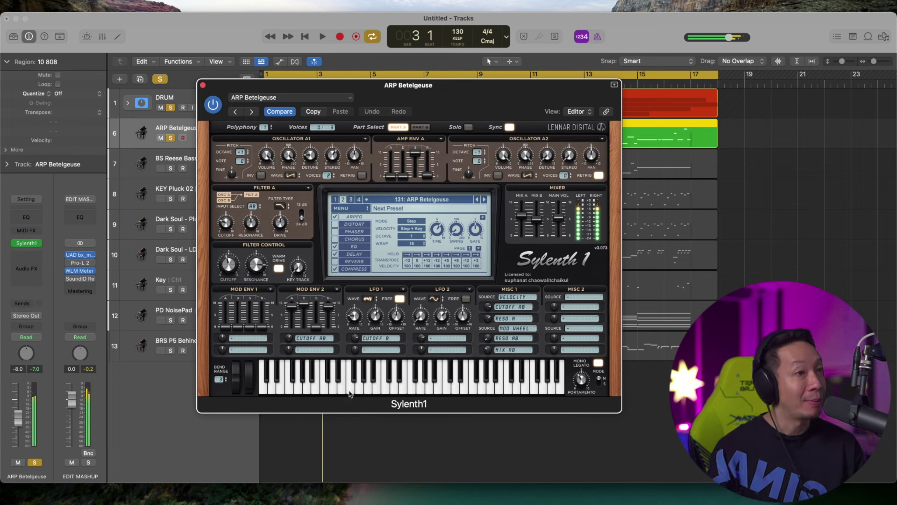
- Advance through ARP Bermuda to ARP Chordomatic, auditioning both arpeggiator presets on the virtual keyboard
click(485, 200)
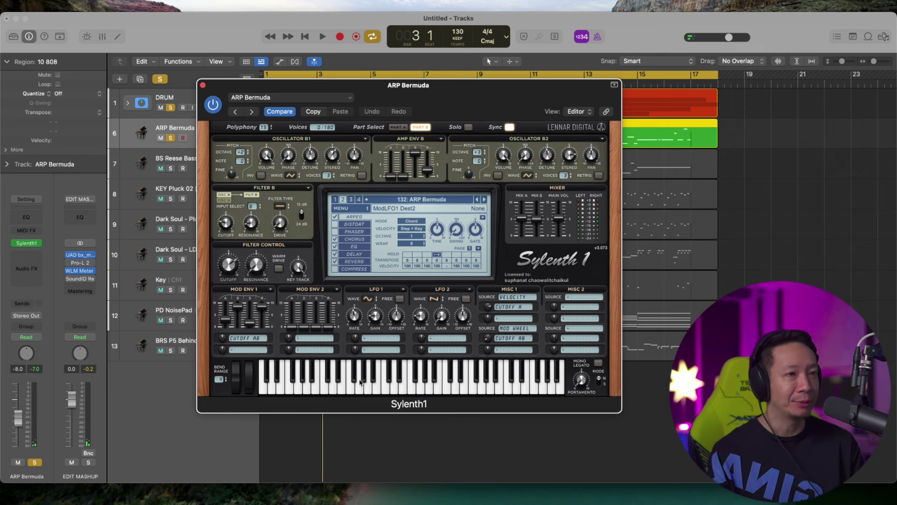
click(442, 387)
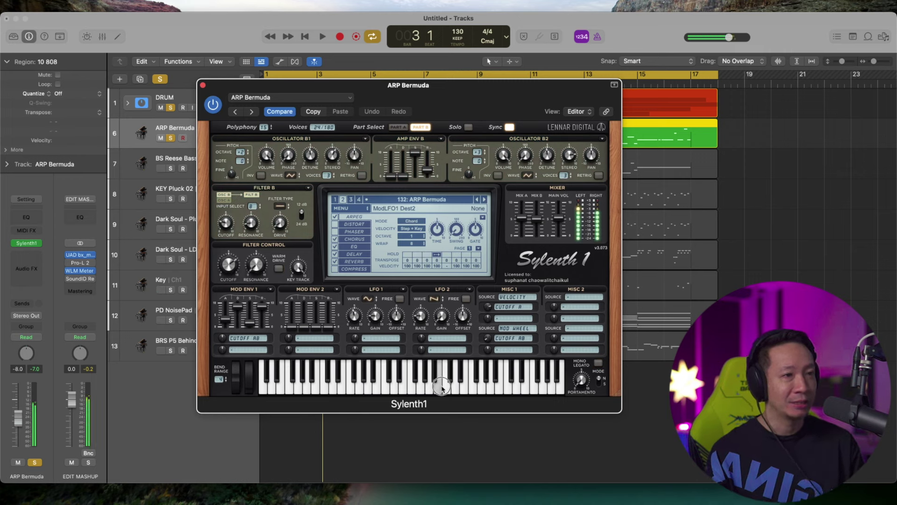
click(485, 199)
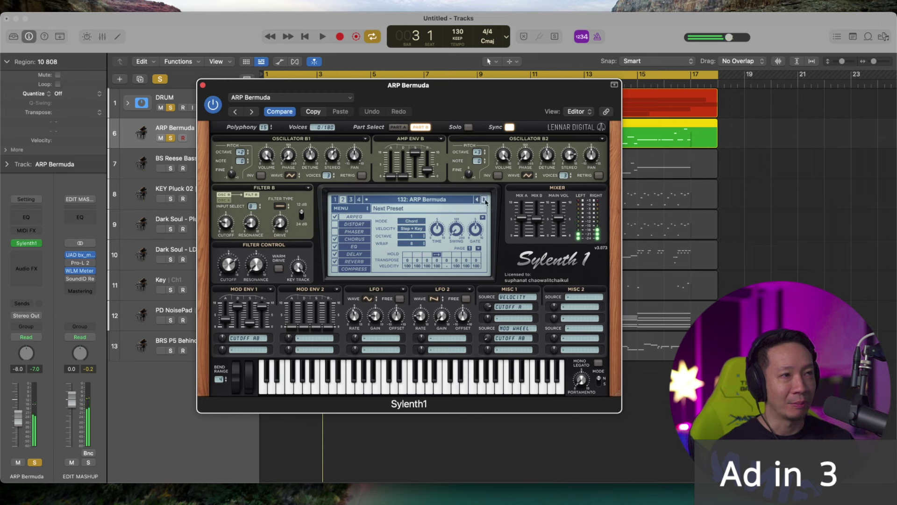
click(381, 388)
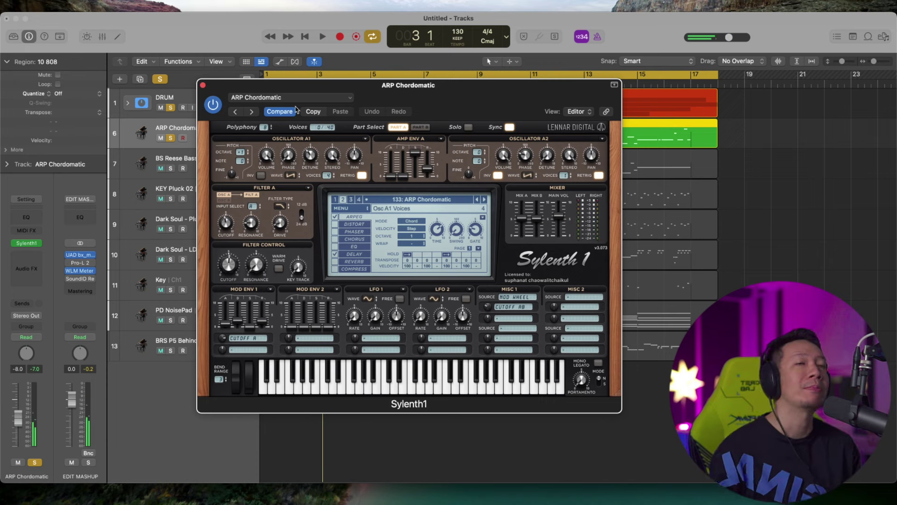
- Load the saved 808 preset file into Sylenth1 on the 808 track
click(354, 209)
mouse_move(360, 219)
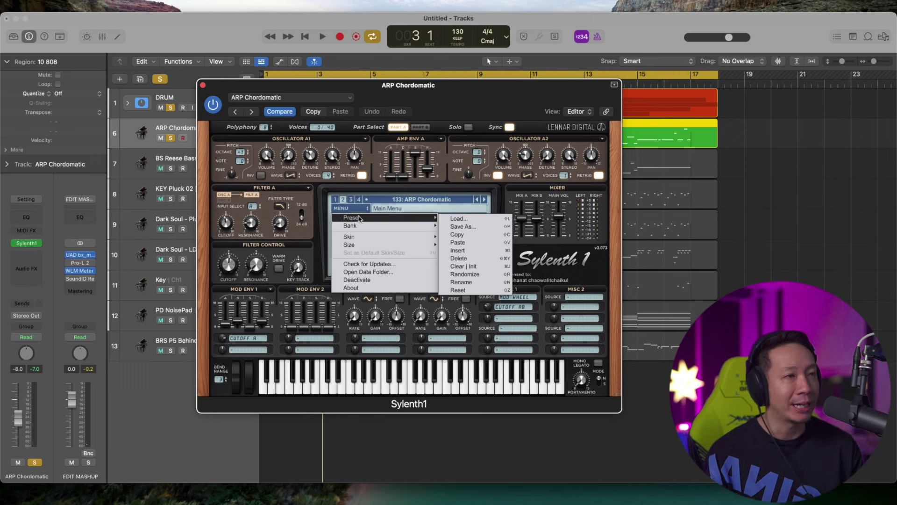
click(497, 219)
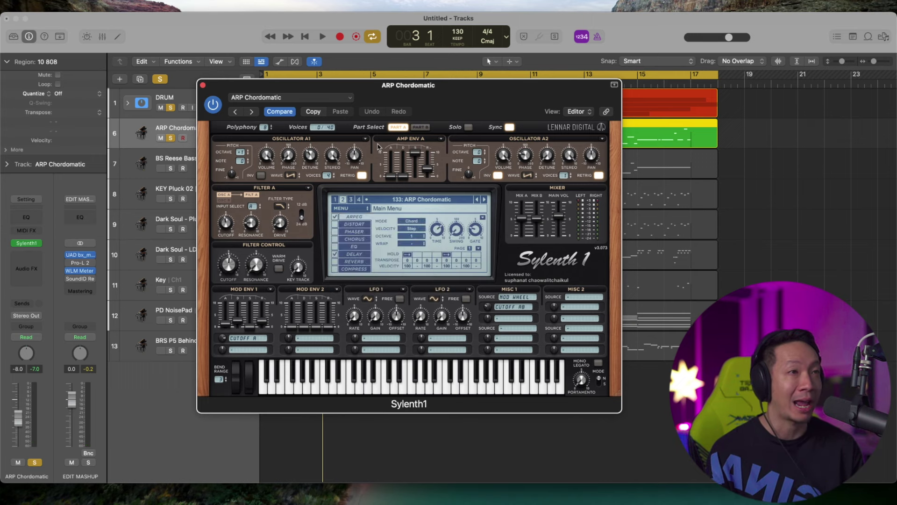
double_click(287, 151)
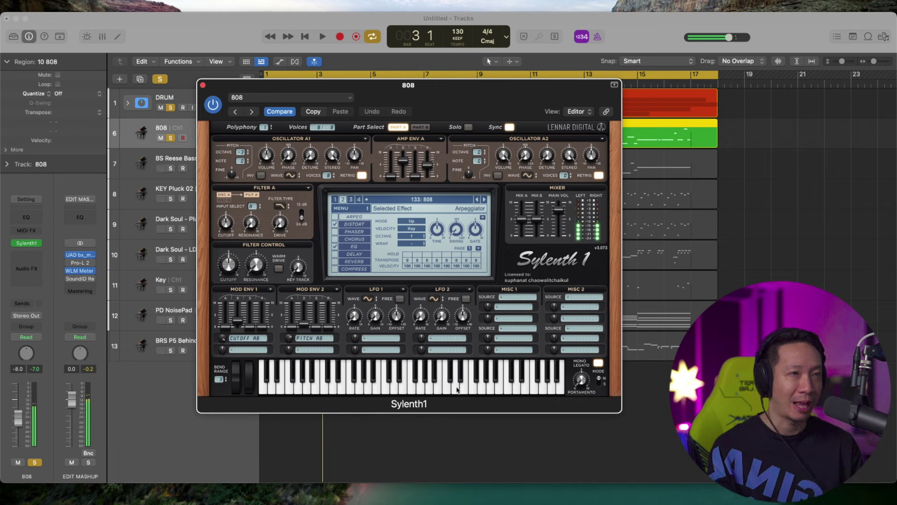
- Play the soloed 808 track with the drums to hear the preset, and close the Sylenth1 window
drag(286, 88, 306, 97)
key(space)
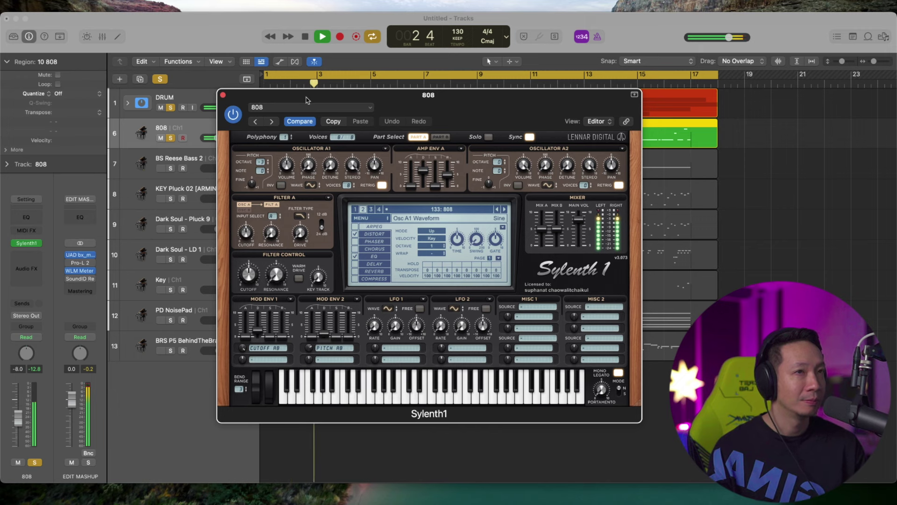
click(223, 95)
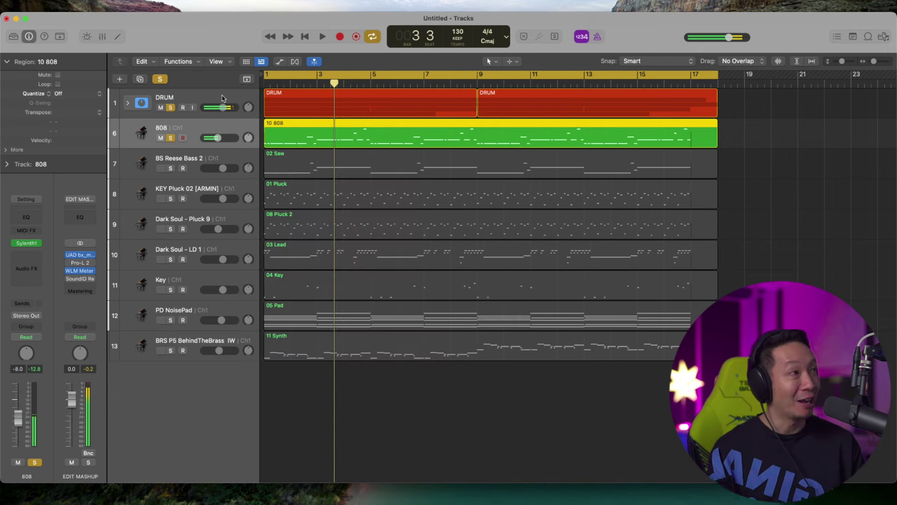
- Solo the BS Reese Bass 2 track instead of the 808, and select it to play its placeholder sound with the drums
click(171, 168)
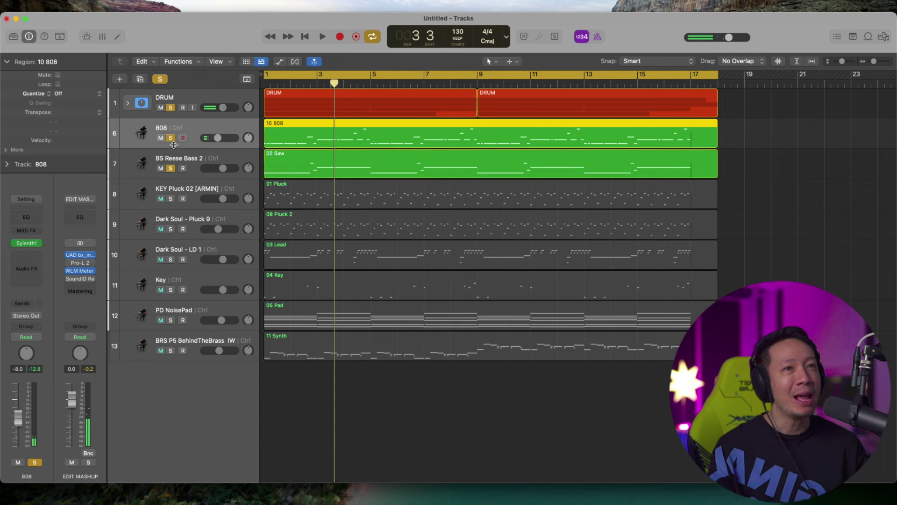
click(170, 138)
click(171, 107)
click(171, 108)
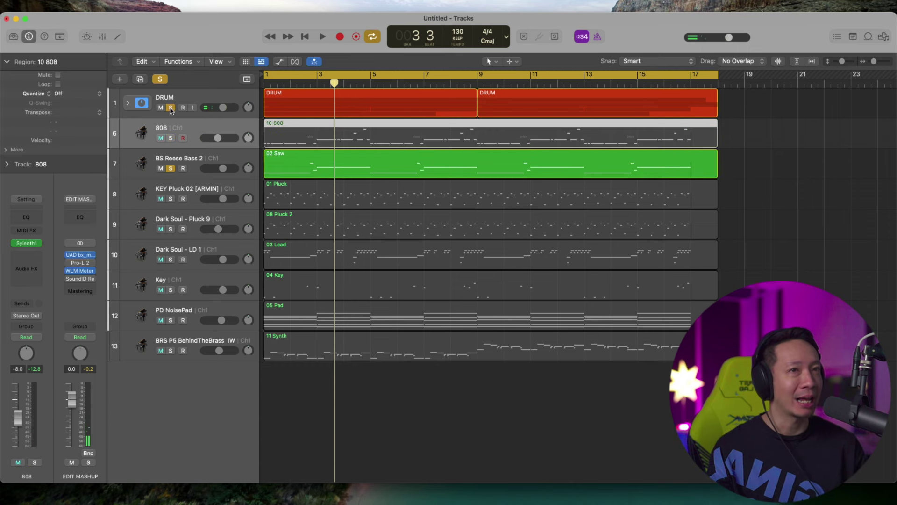
click(209, 158)
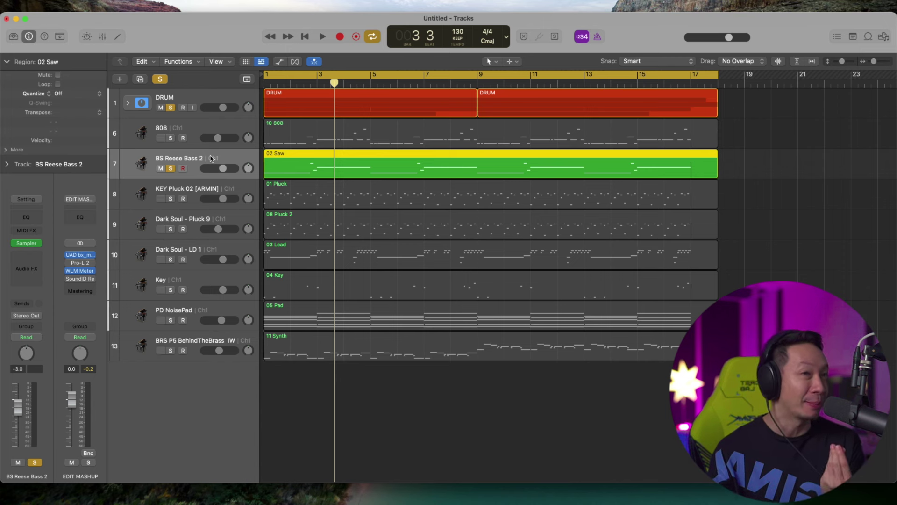
key(space)
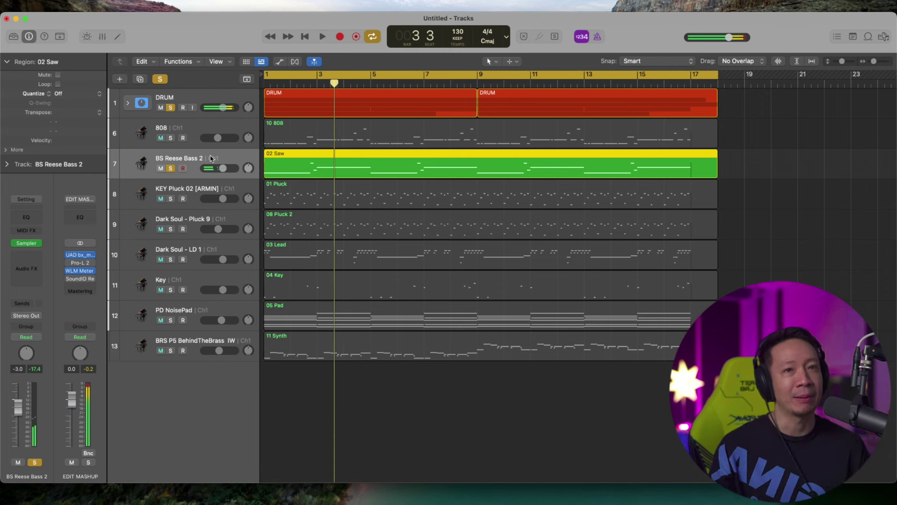
- Replace the Sampler instrument on the BS Reese Bass 2 track with Sylenth1
click(38, 243)
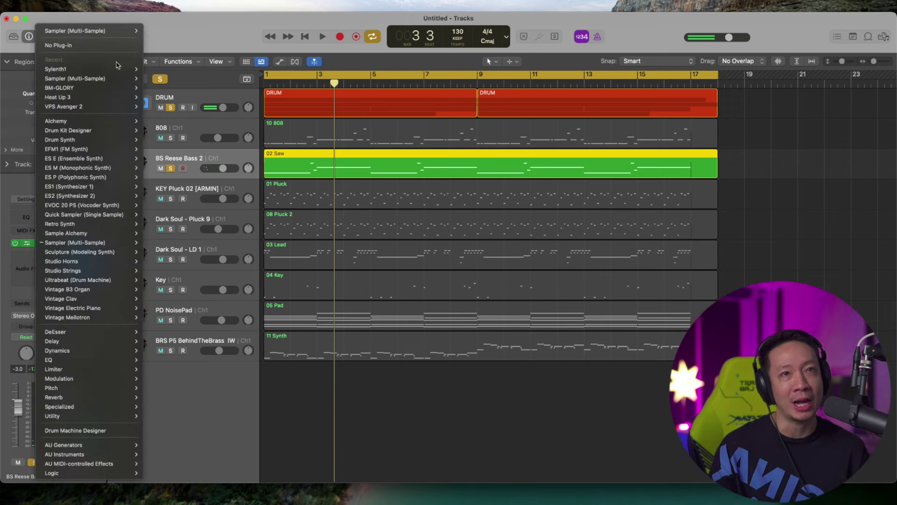
click(150, 68)
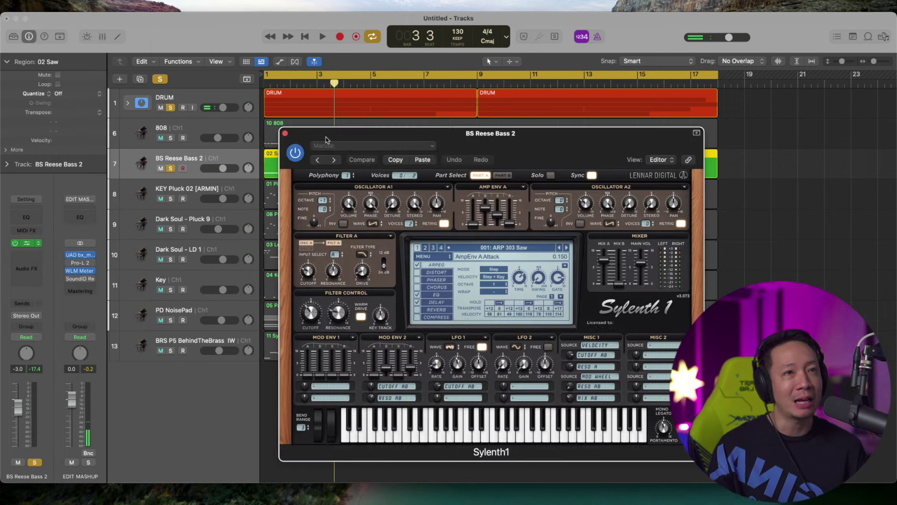
drag(467, 131, 432, 119)
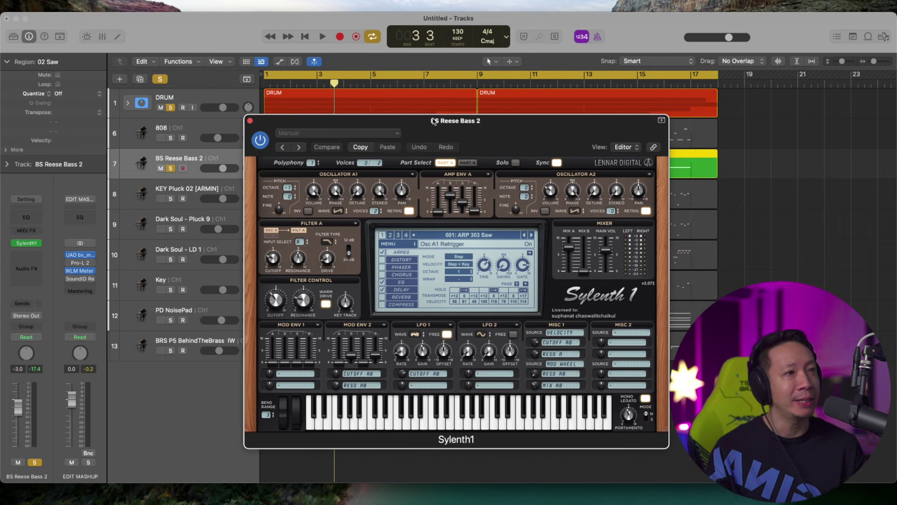
- Switch Sylenth1 to sub-bank 2 and load the BS Reese Bass 2 preset
click(439, 236)
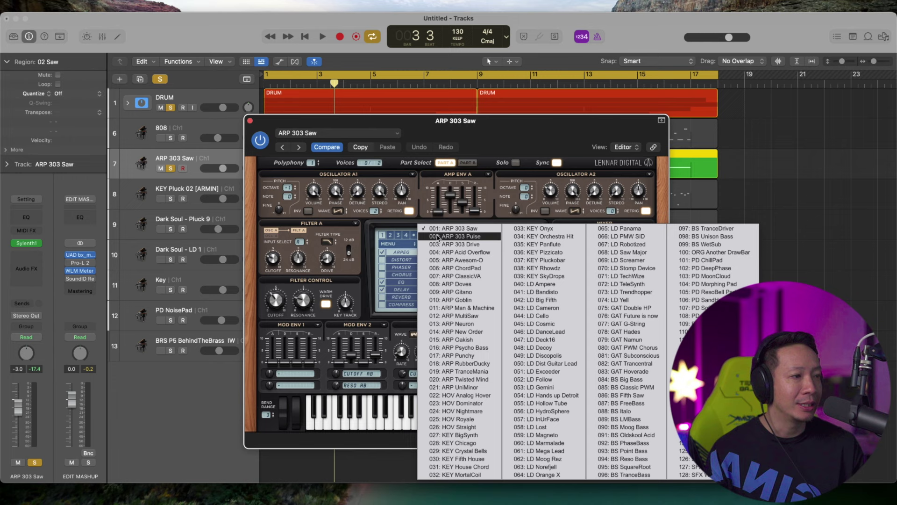
click(396, 236)
click(390, 235)
click(439, 236)
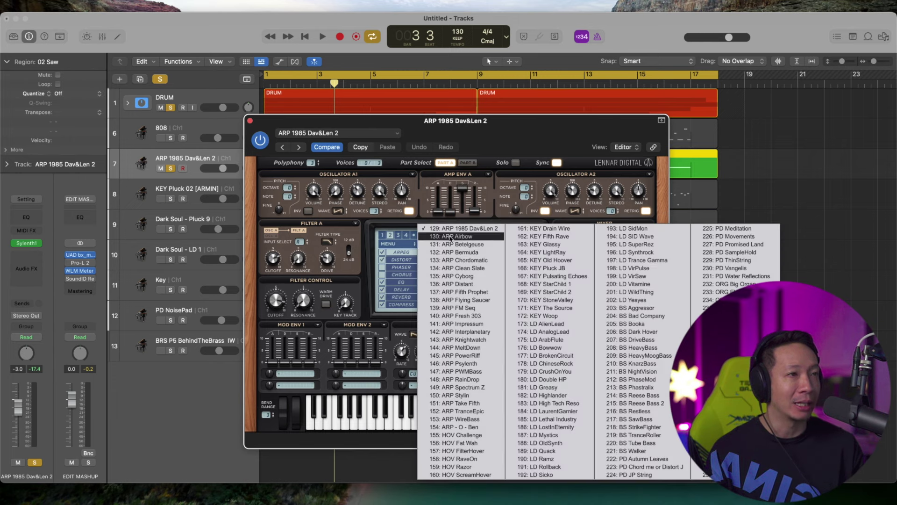
click(649, 405)
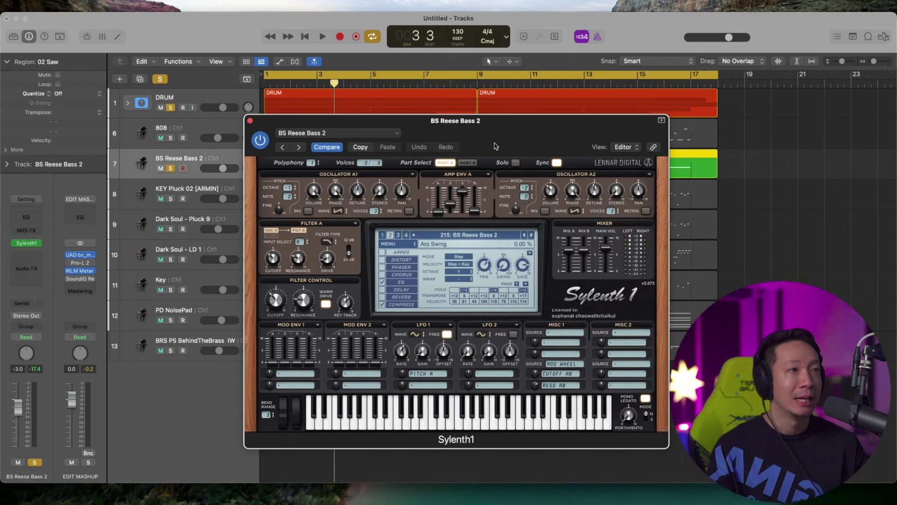
- Play back the Reese bass with the drums, add the 808 track to the solo, and close the Sylenth1 window
drag(496, 132, 484, 121)
key(space)
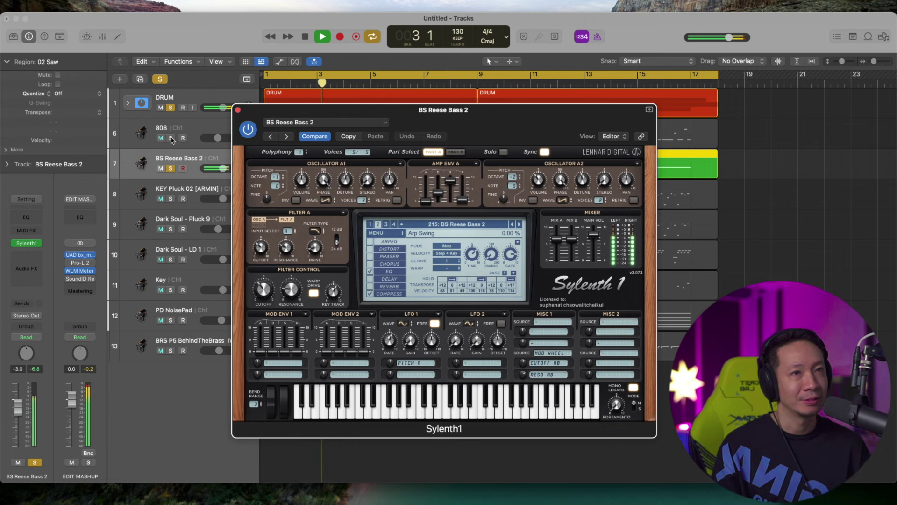
click(170, 138)
drag(266, 111, 276, 112)
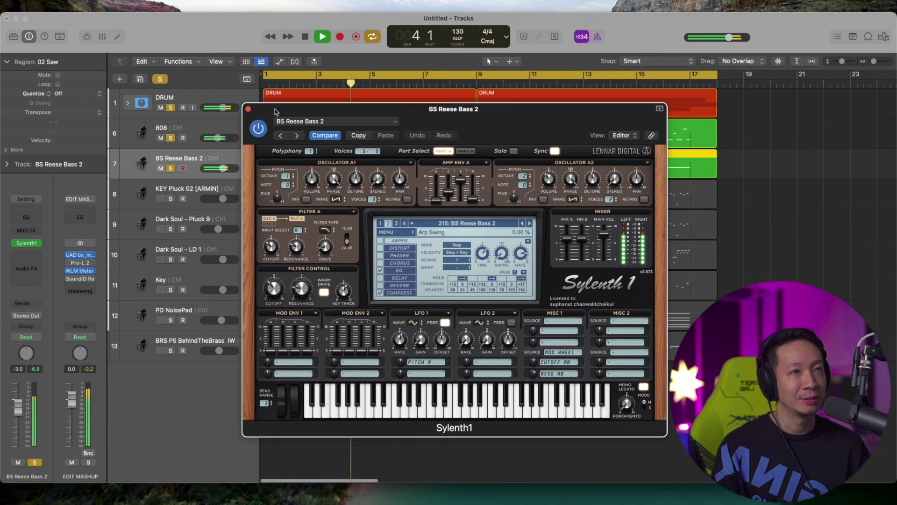
click(248, 109)
key(space)
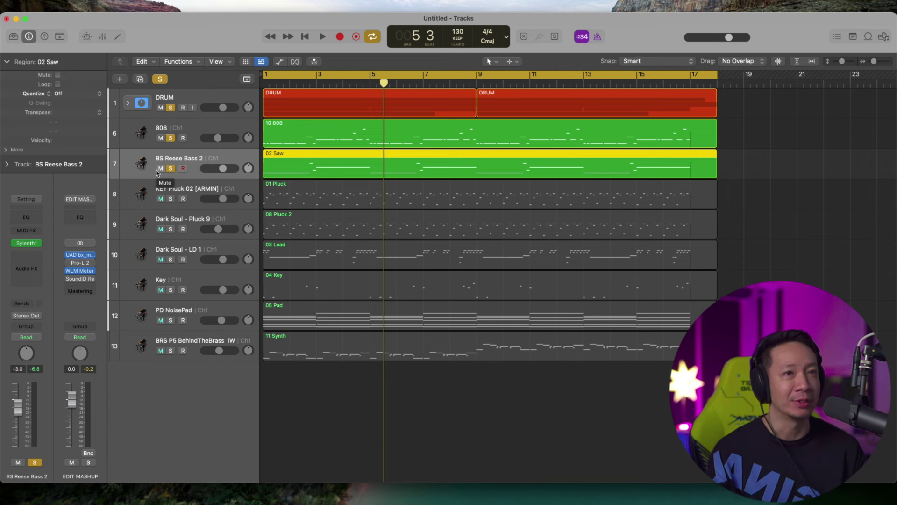
- Solo the KEY Pluck 02 [ARMIN] track instead of the 808 and Reese bass, and play its placeholder sound with the drums from the start
click(171, 199)
click(179, 188)
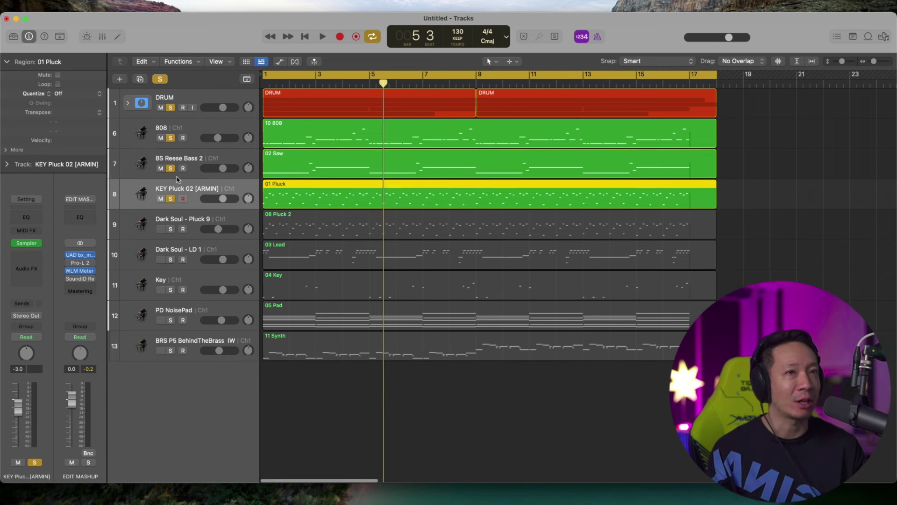
click(171, 168)
click(171, 139)
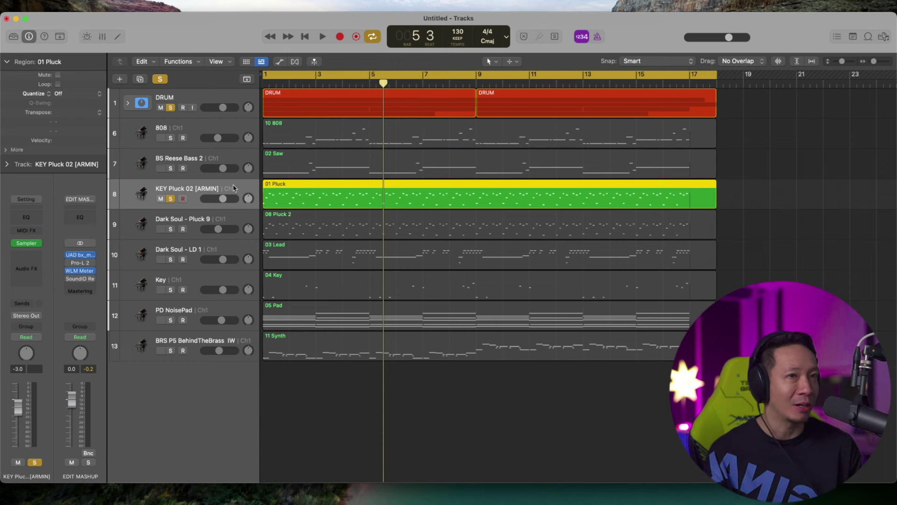
key(Return)
key(space)
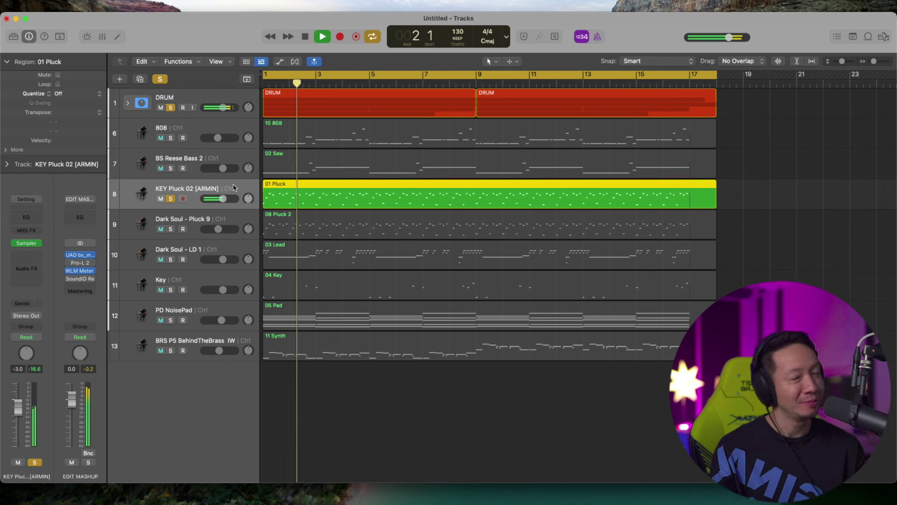
key(space)
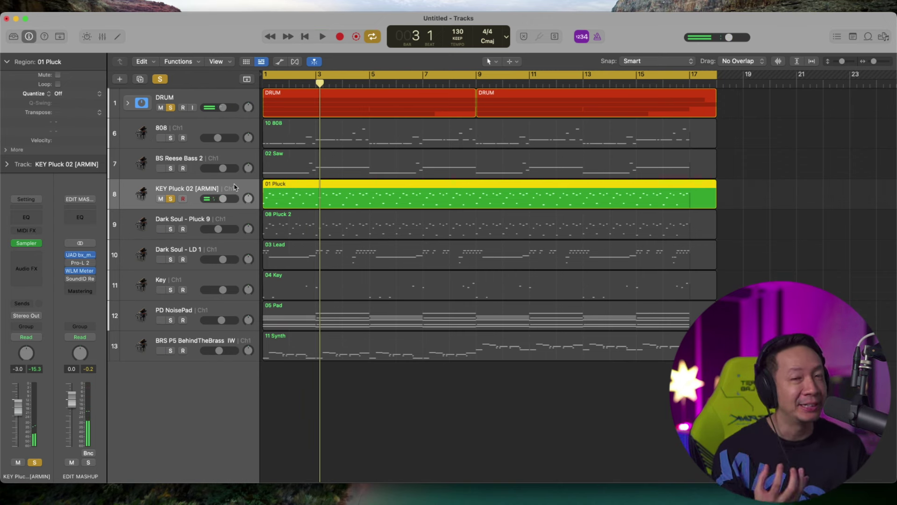
- Replace the Sampler instrument on the KEY Pluck 02 [ARMIN] track with Sylenth1 and load FactoryBank2
click(41, 246)
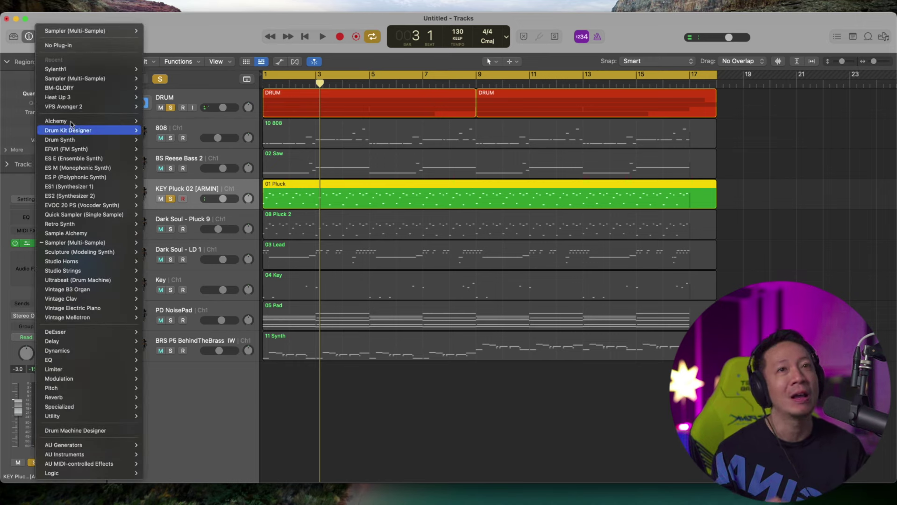
click(150, 69)
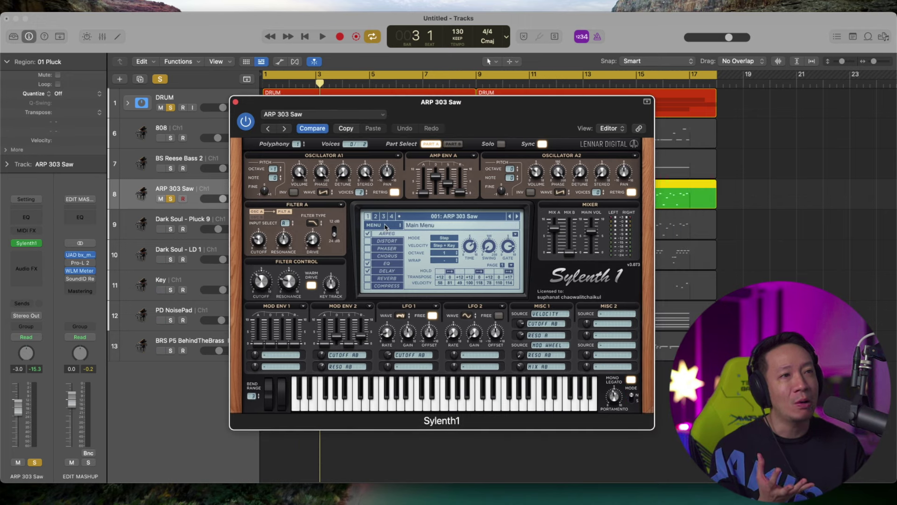
click(386, 226)
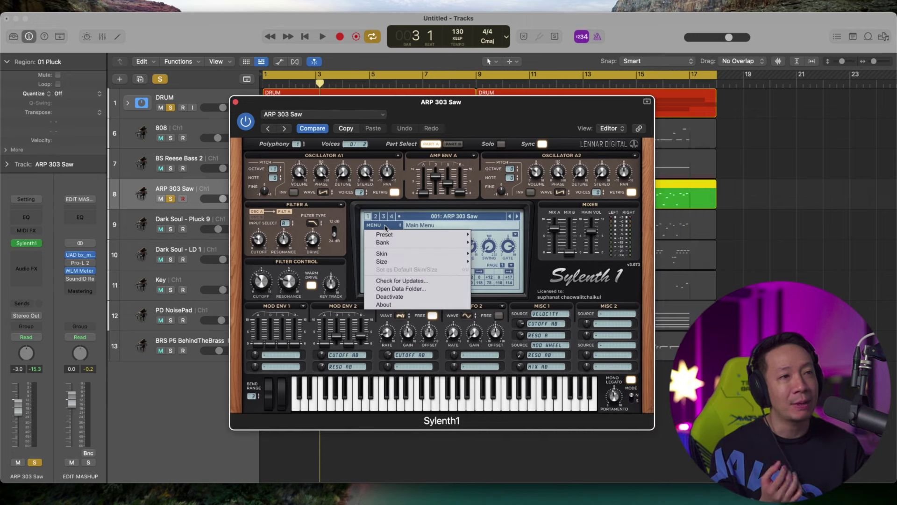
mouse_move(449, 243)
mouse_move(502, 246)
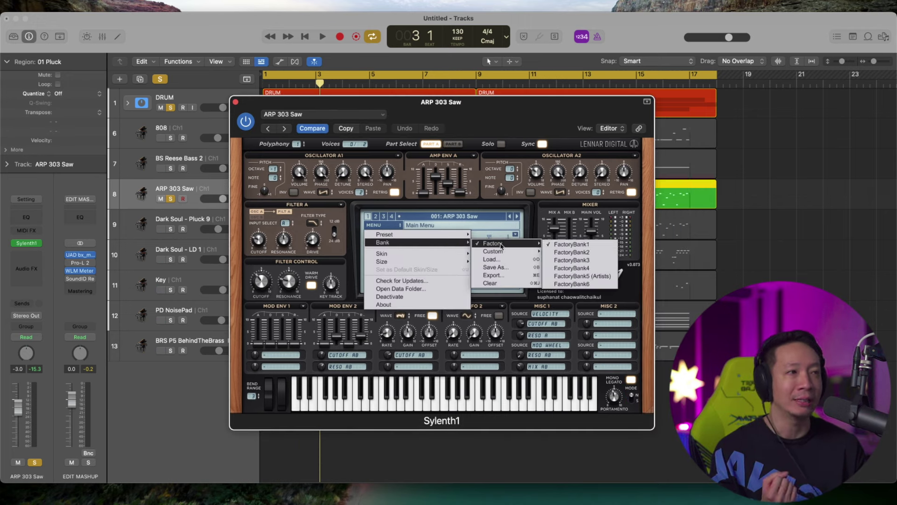
click(585, 253)
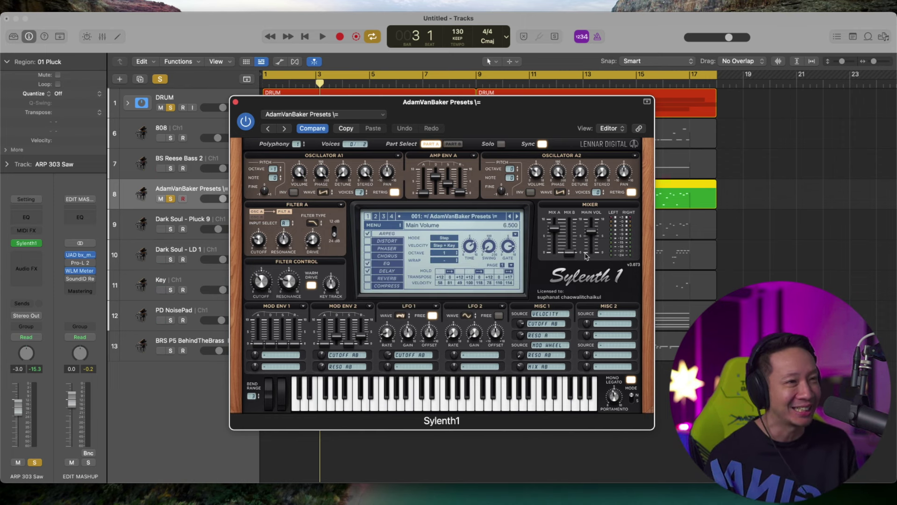
- Browse the preset lists of sub-banks 1, 2 and 3 for pluck sounds, and return to sub-bank 1
click(376, 217)
click(431, 217)
click(384, 217)
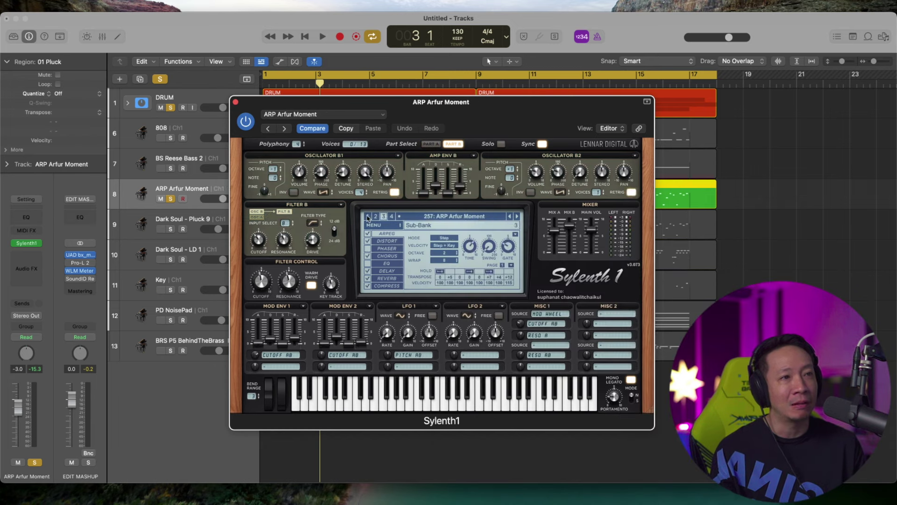
click(368, 216)
click(428, 217)
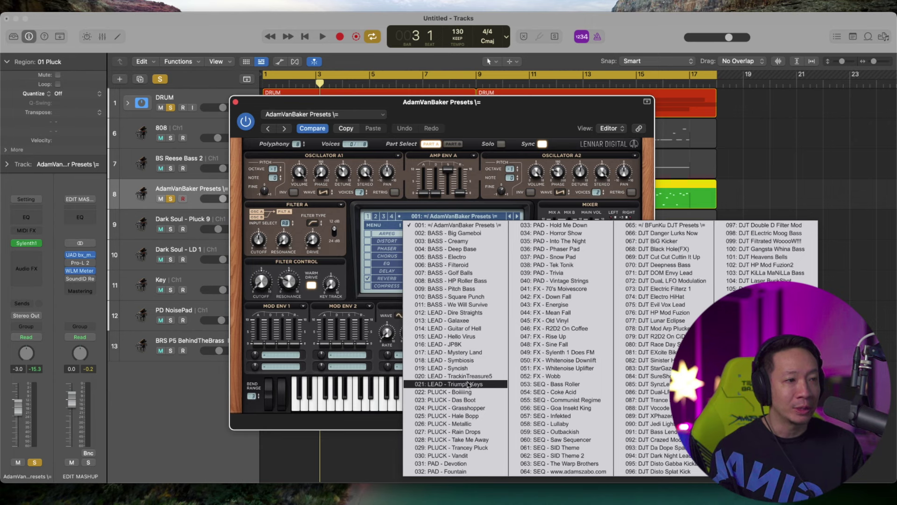
click(375, 217)
click(434, 217)
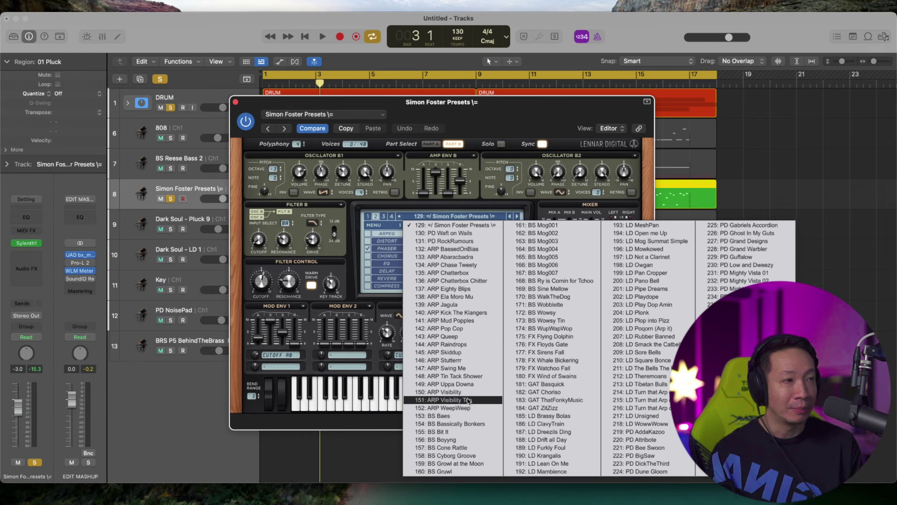
click(382, 216)
click(429, 217)
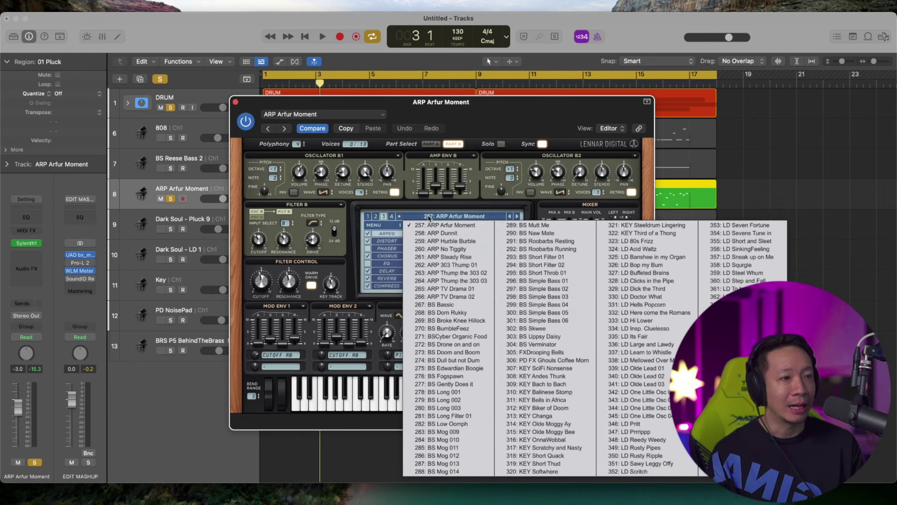
click(428, 217)
click(369, 217)
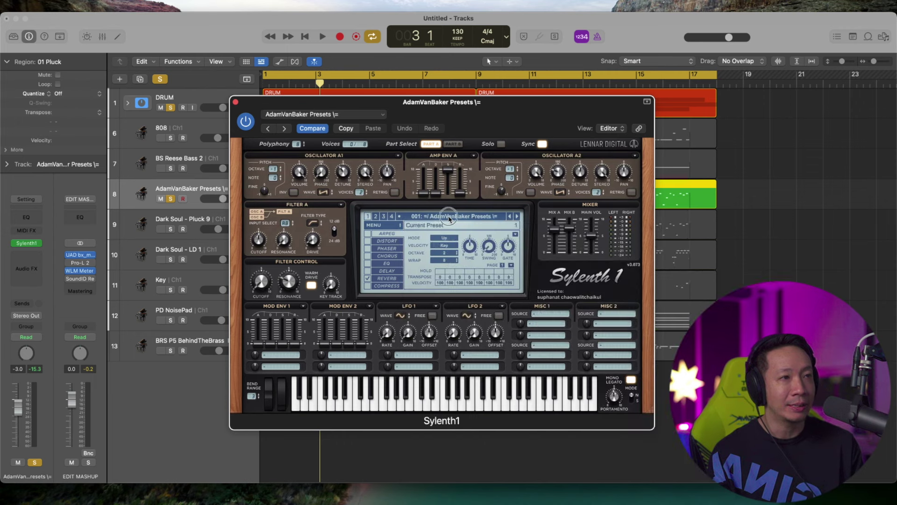
- Load preset 022 PLUCK - Boiiiing and audition the pluck presets one by one up to PLUCK - Take Me Away
click(449, 216)
click(464, 391)
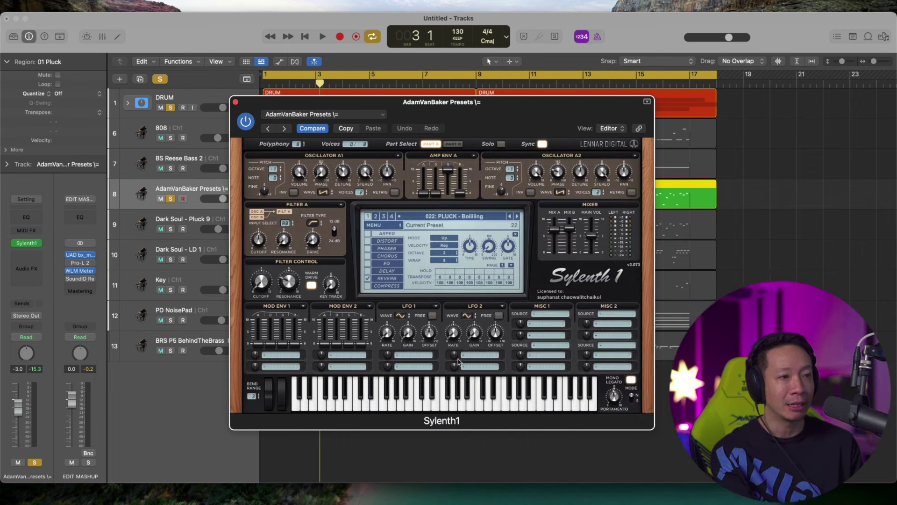
click(517, 217)
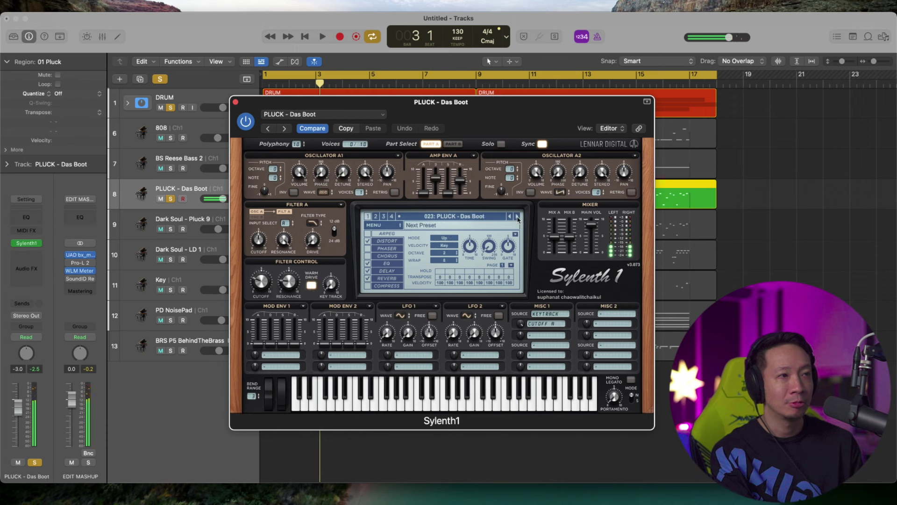
click(517, 218)
click(518, 217)
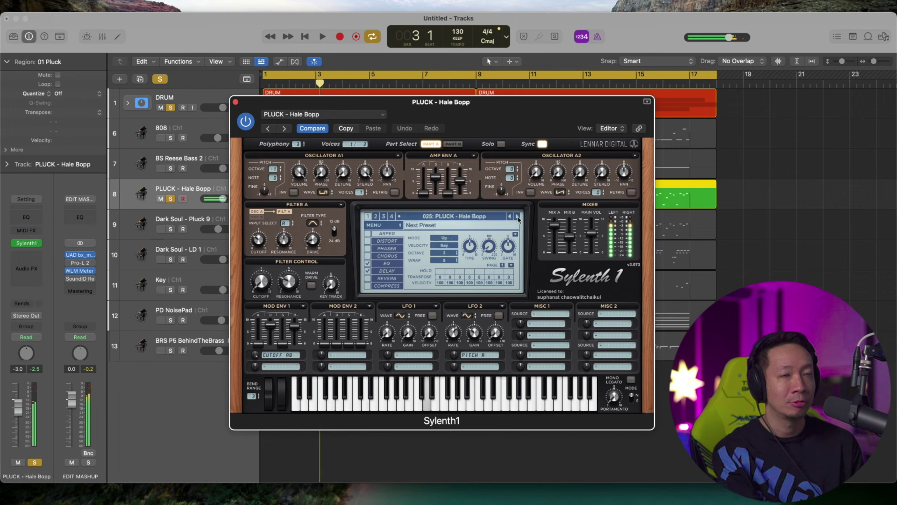
click(517, 217)
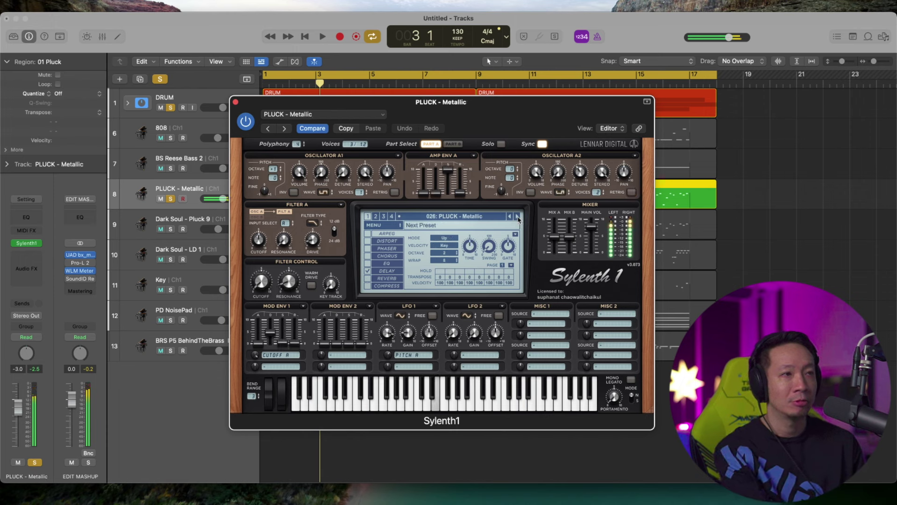
click(518, 217)
click(517, 217)
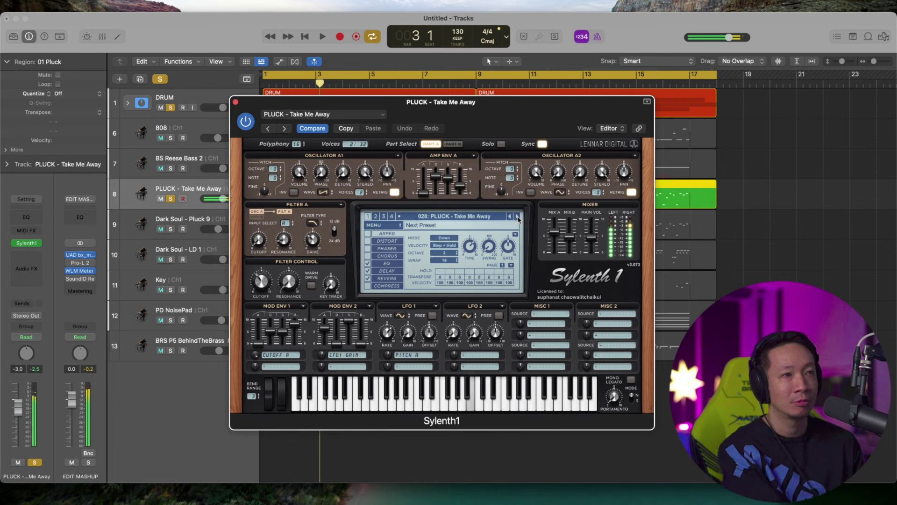
- Try PLUCK - Trancey Pluck, advance to preset 030 PLUCK - Vandit, and play it back with the drums
click(485, 216)
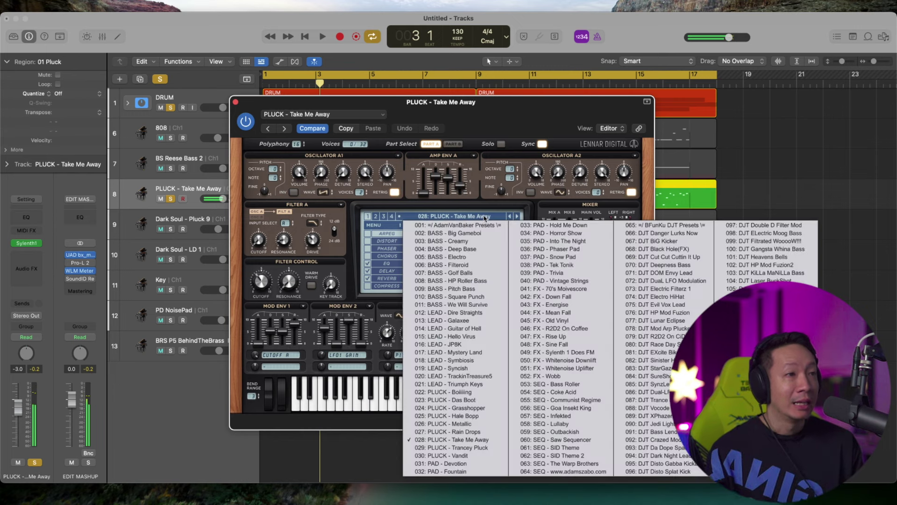
click(478, 449)
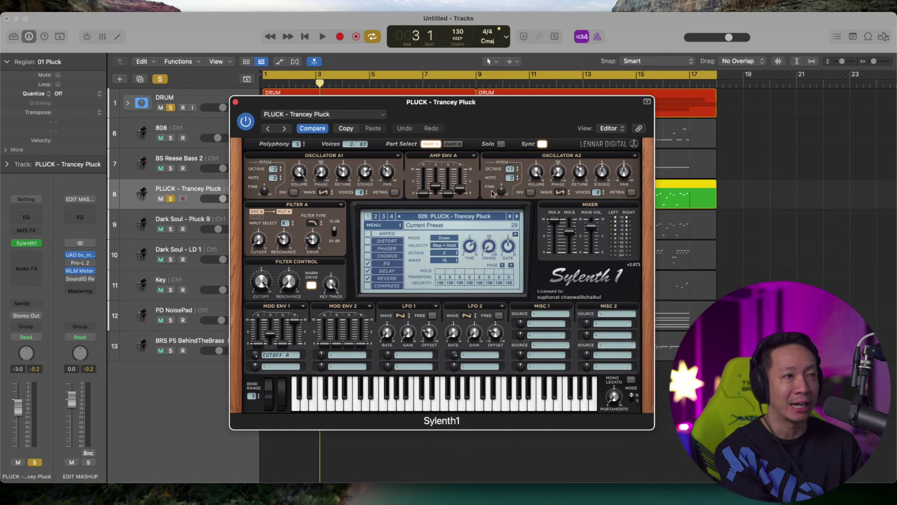
click(514, 217)
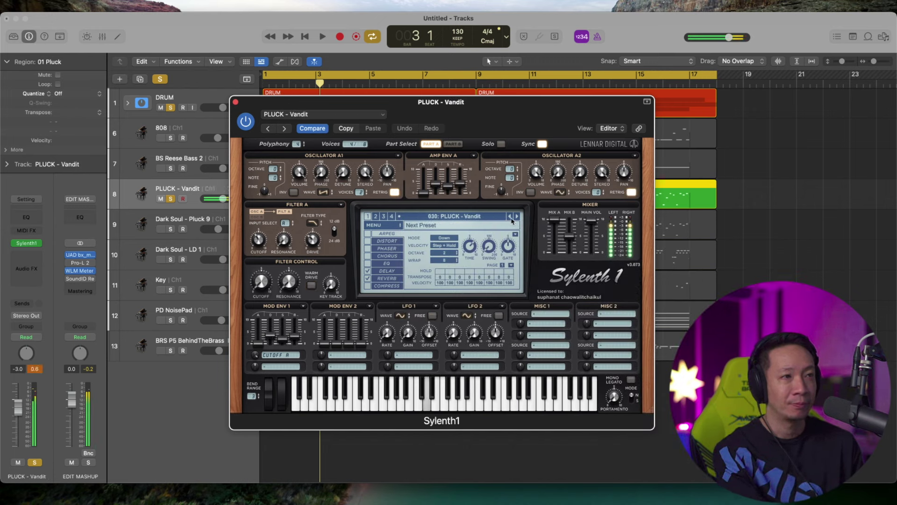
key(space)
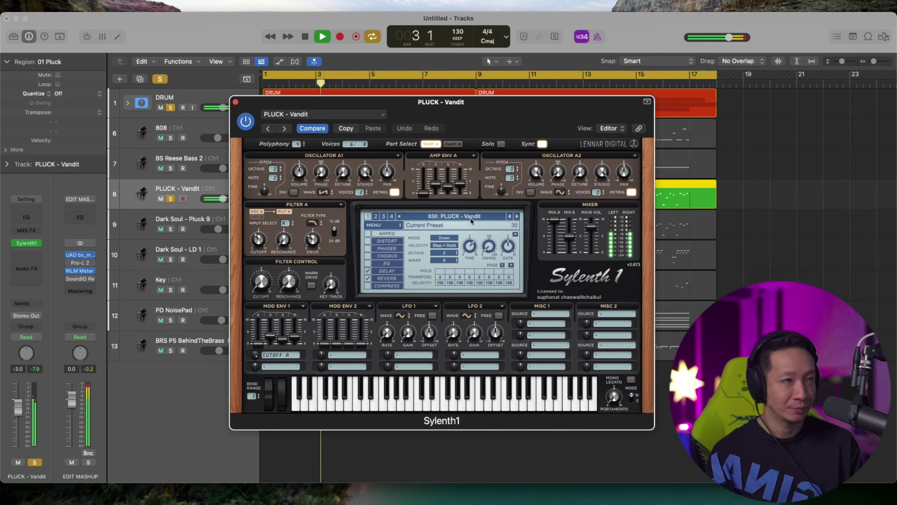
key(space)
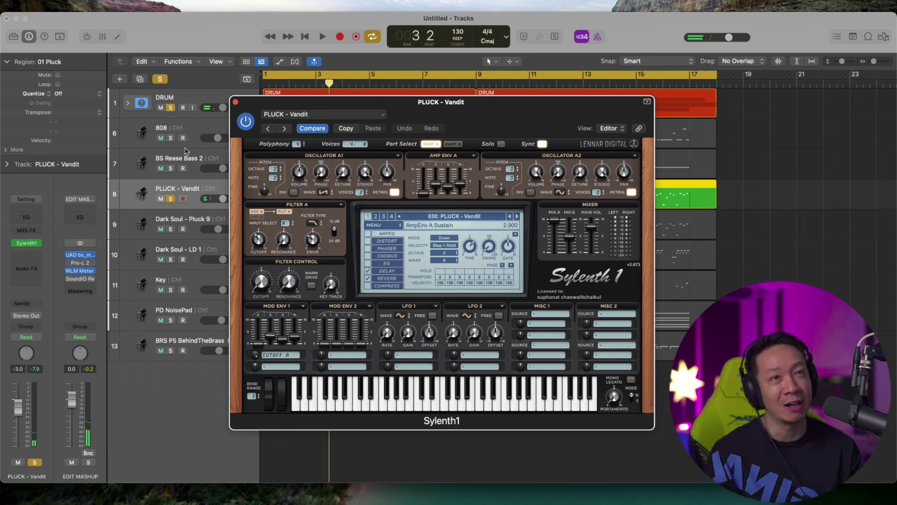
- Add the 808 and BS Reese Bass 2 tracks to the solo and play them with the pluck and drums
click(170, 138)
click(170, 168)
key(space)
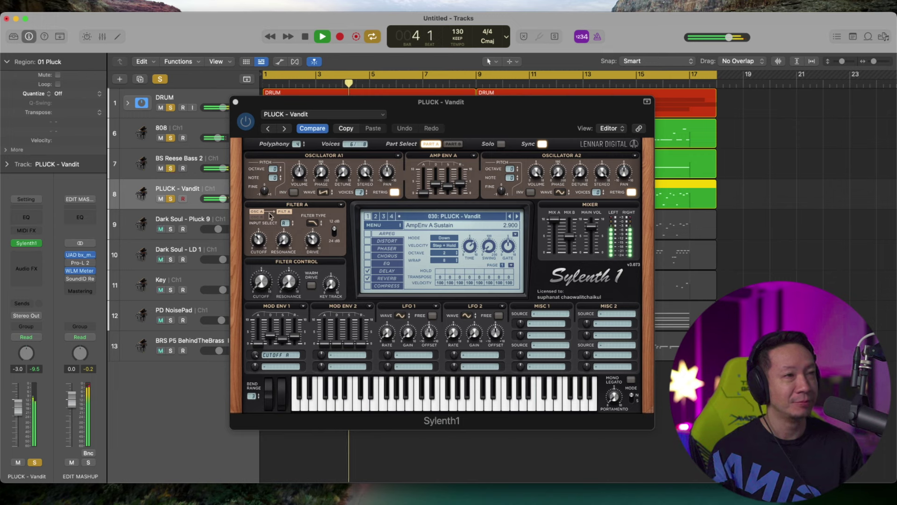
key(space)
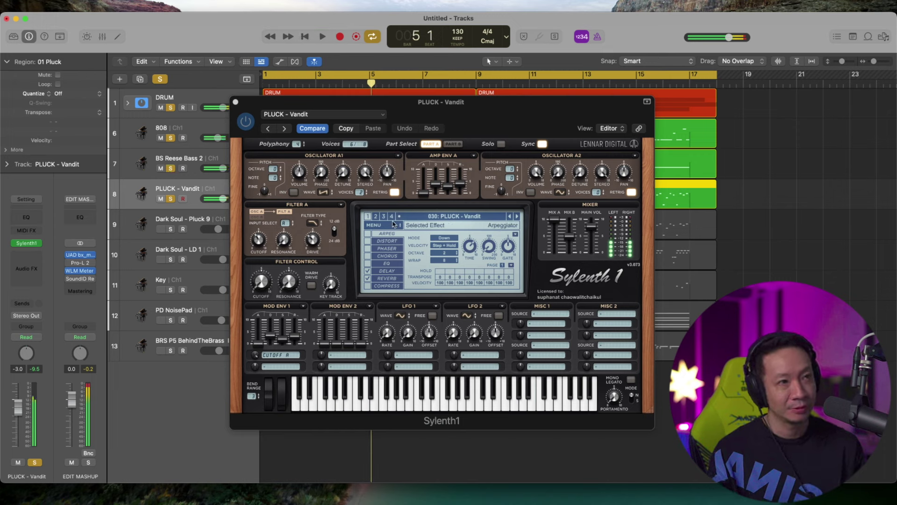
- Look through the preset lists of sub-banks 3 and 4, and return to sub-bank 1
click(384, 216)
click(467, 216)
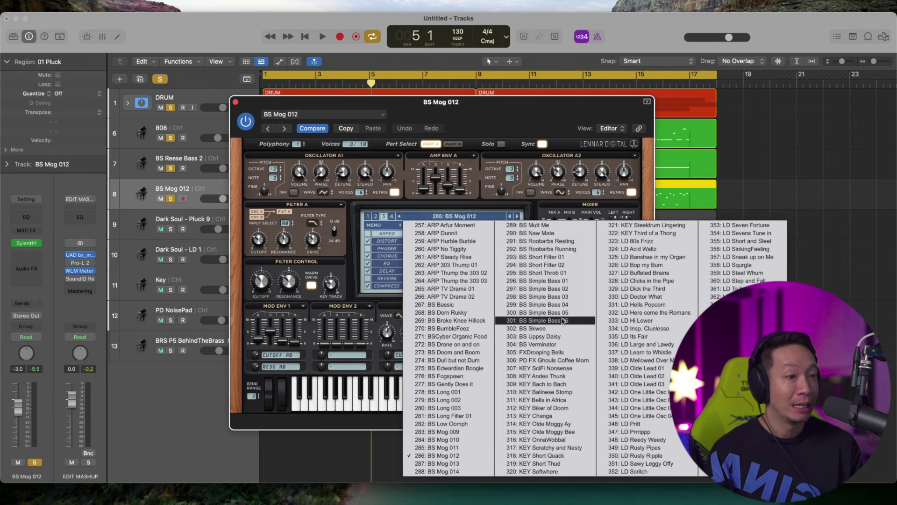
click(394, 216)
click(450, 216)
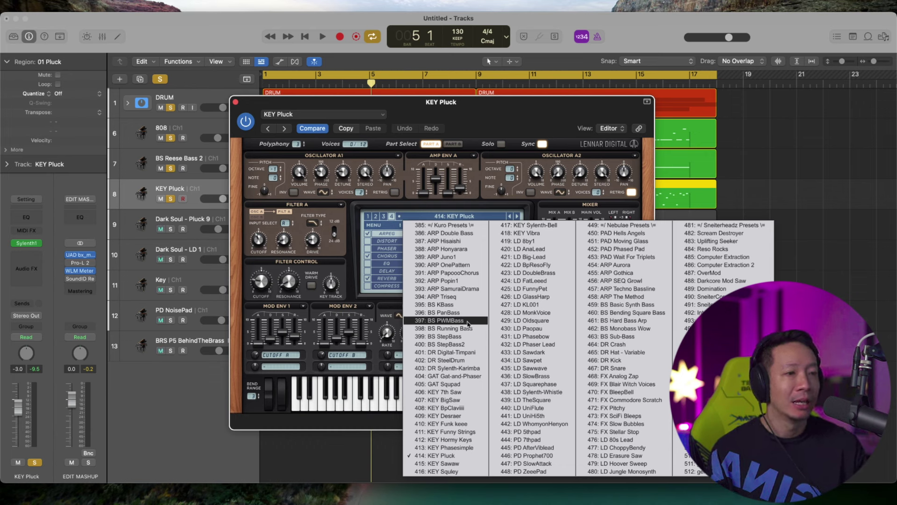
click(368, 216)
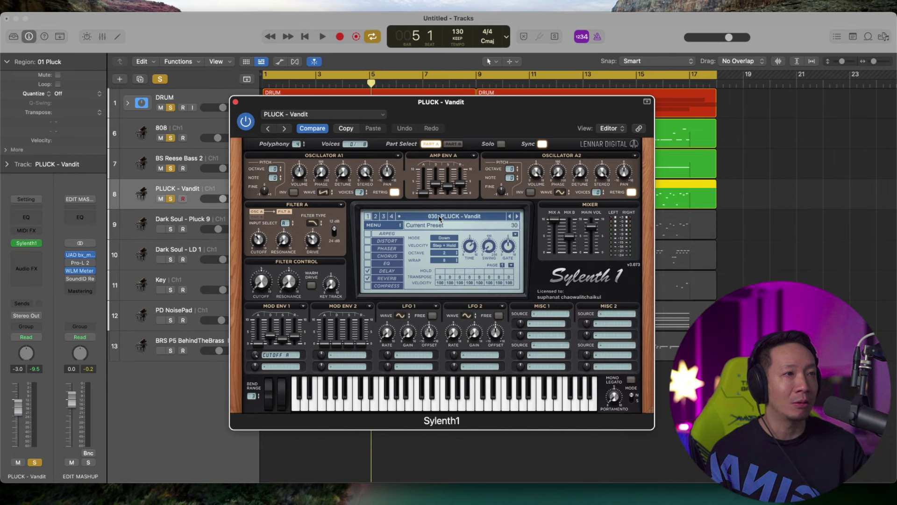
- Play back the PLUCK - Vandit preset with the bass tracks and drums, and hide the Sylenth1 window
key(space)
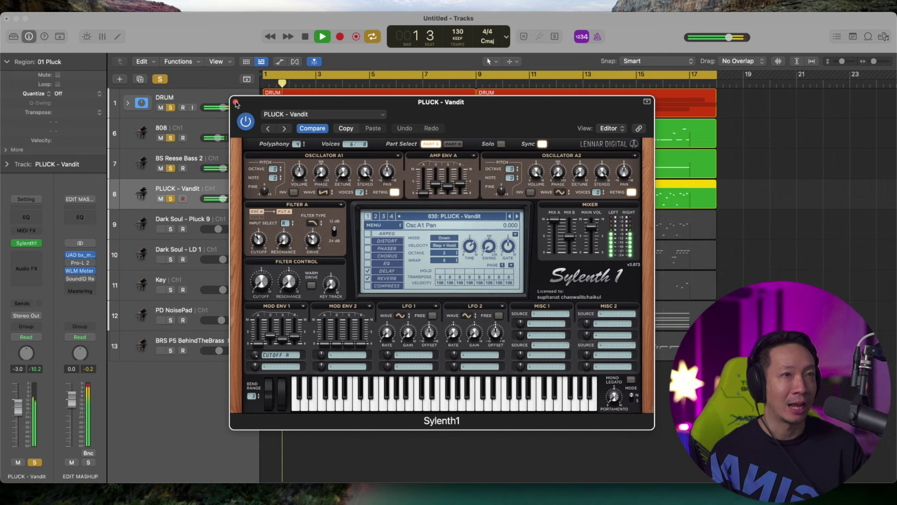
key(space)
key(v)
- Solo only the Dark Soul - Pluck 9 track, removing the solo from all the tracks above it, and select it
click(168, 229)
drag(170, 199, 171, 110)
click(193, 233)
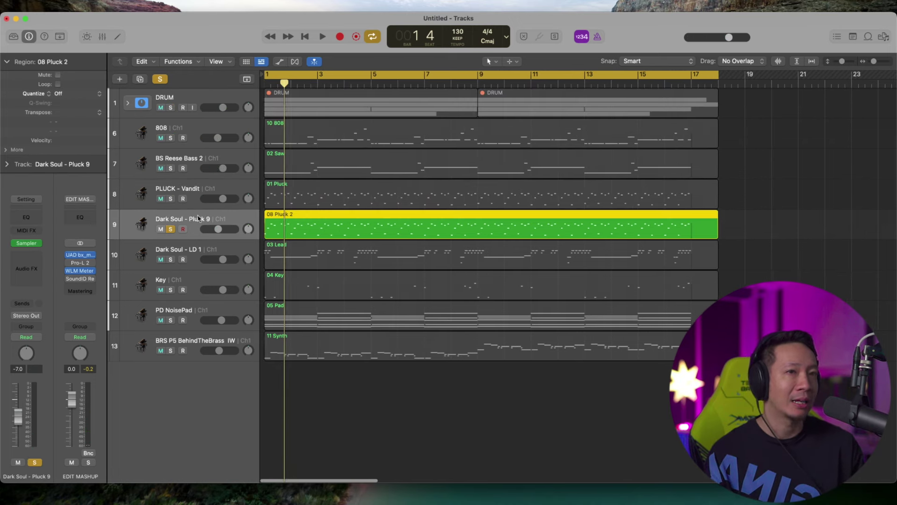
- Replace the Sampler on the Dark Soul - Pluck 9 track with stereo Sylenth1, load the preset Dark Soul - Pluck 9.fxp and play it
click(39, 243)
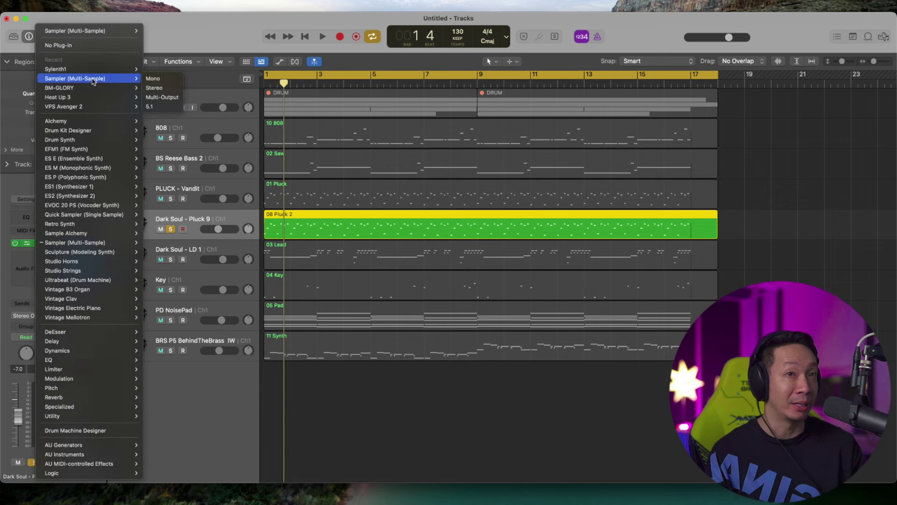
click(154, 71)
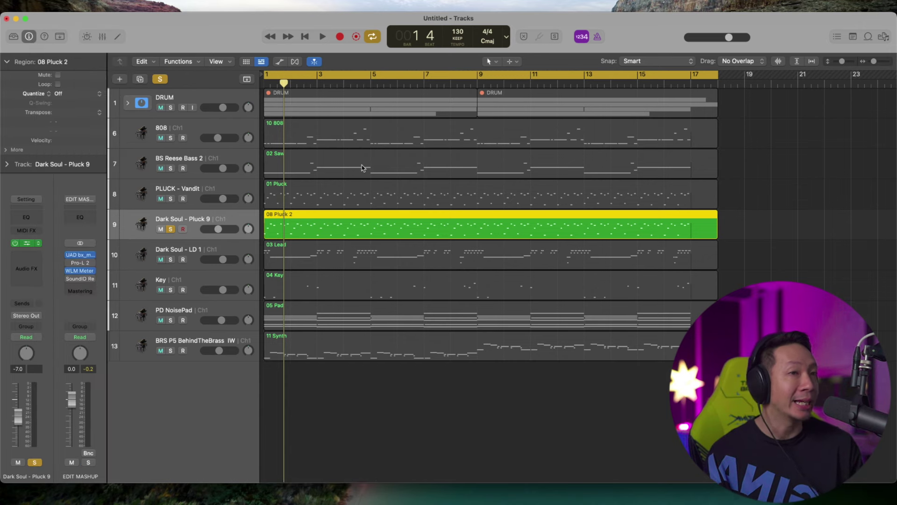
click(423, 256)
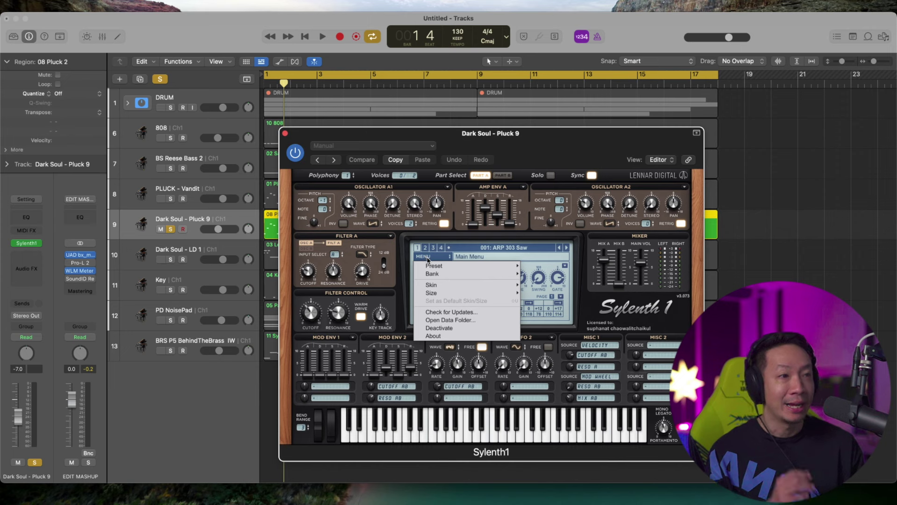
mouse_move(449, 267)
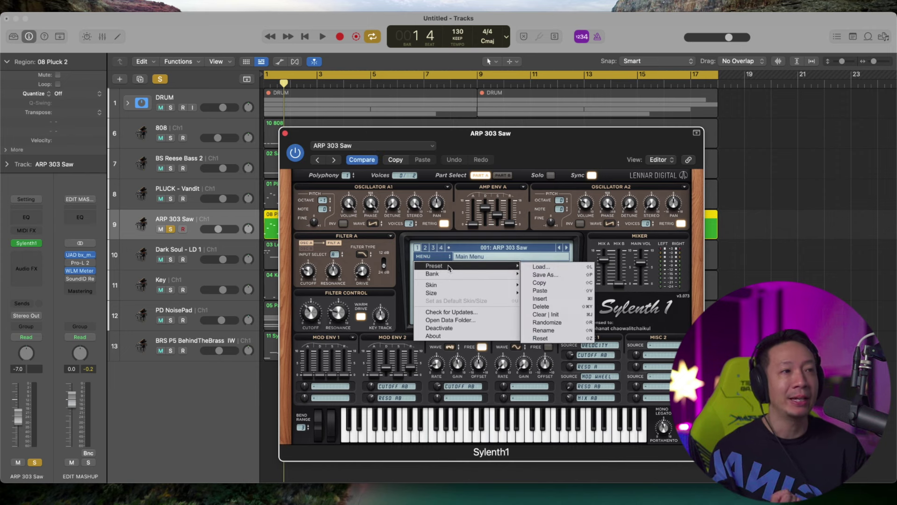
click(544, 268)
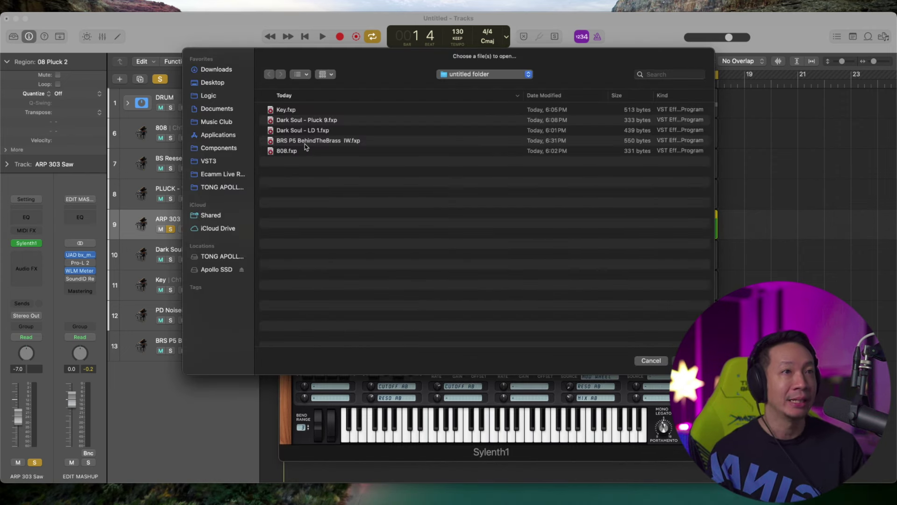
double_click(306, 120)
key(space)
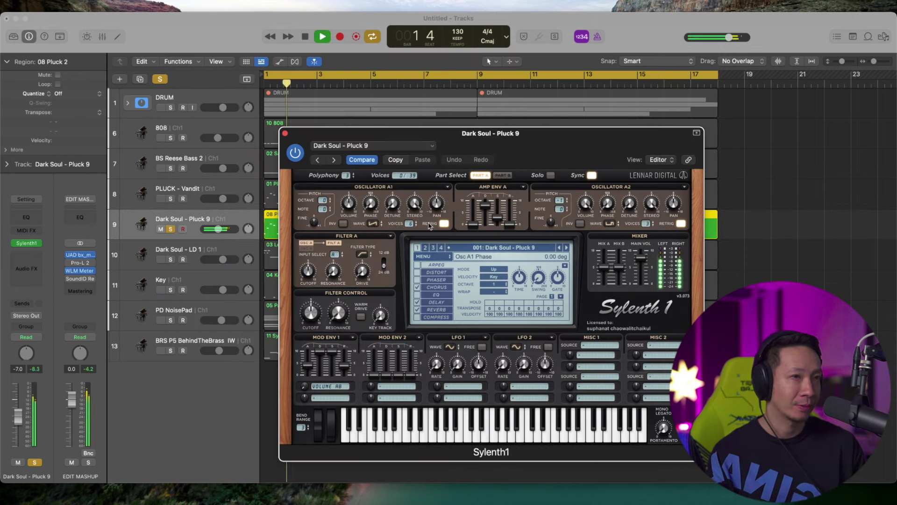
key(space)
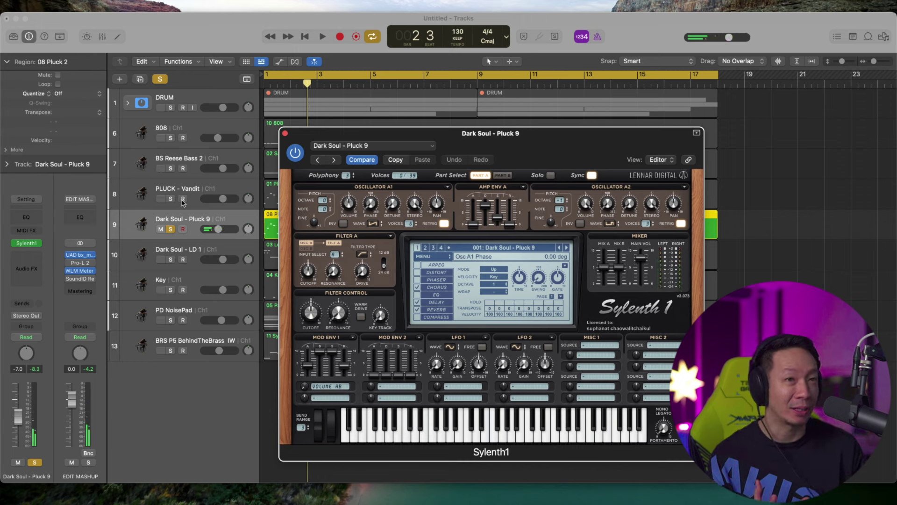
- Add the PLUCK - Vandit track to the solo and play both pluck tracks together
click(185, 198)
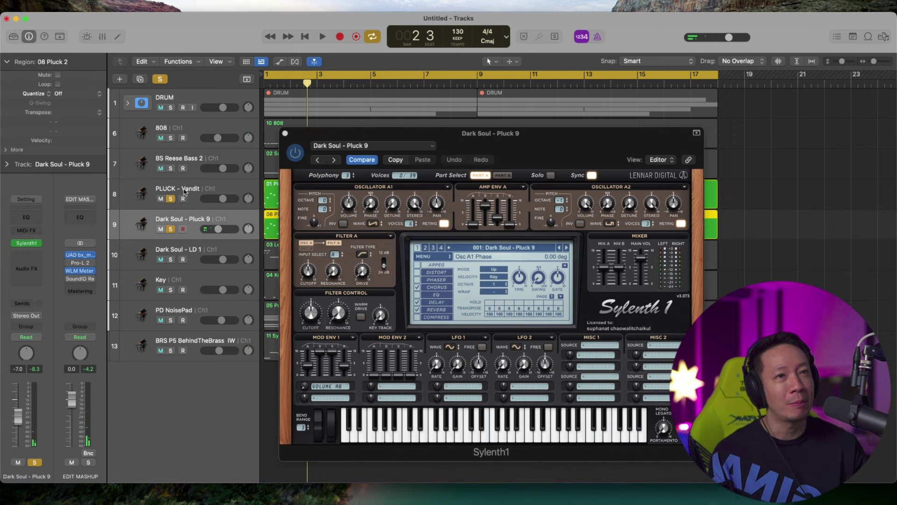
click(198, 220)
drag(322, 137, 327, 116)
key(space)
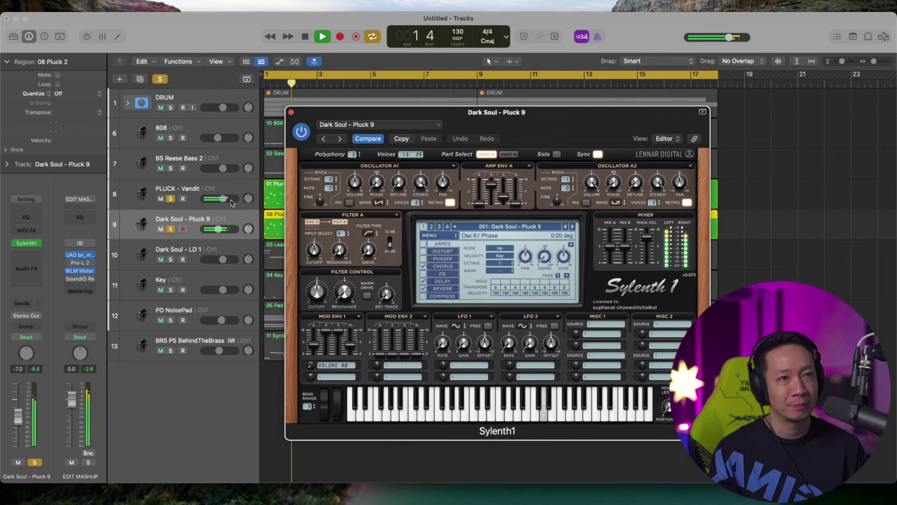
- Balance the two plucks during playback, setting Dark Soul - Pluck 9 to -7.6 dB and PLUCK - Vandit to -1.9 dB
click(217, 229)
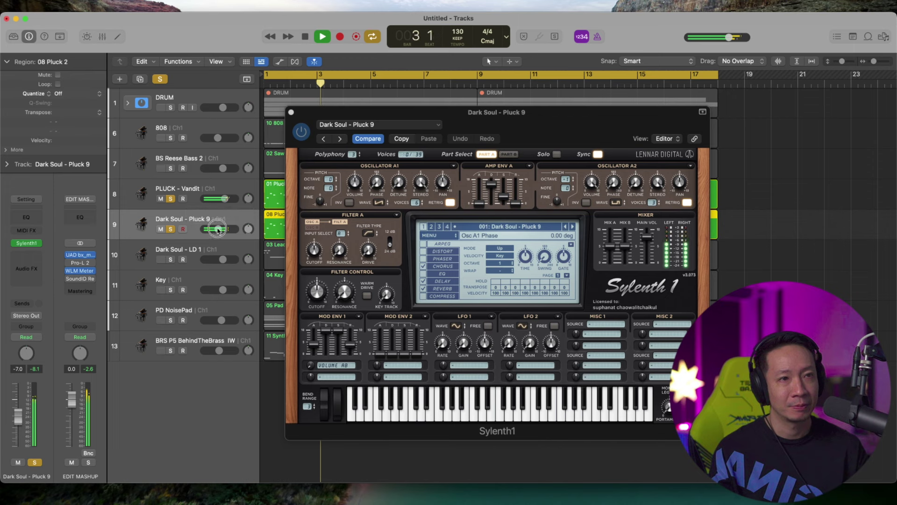
drag(217, 230, 217, 230)
click(171, 199)
click(172, 199)
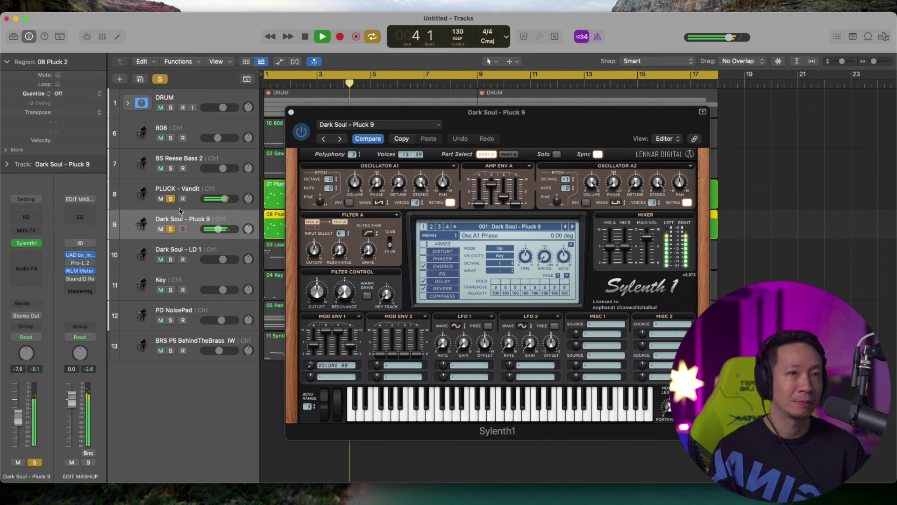
key(space)
- Select the PLUCK - Vandit track, solo all tracks from DRUM through Dark Soul - Pluck 9, and play them together
key(s)
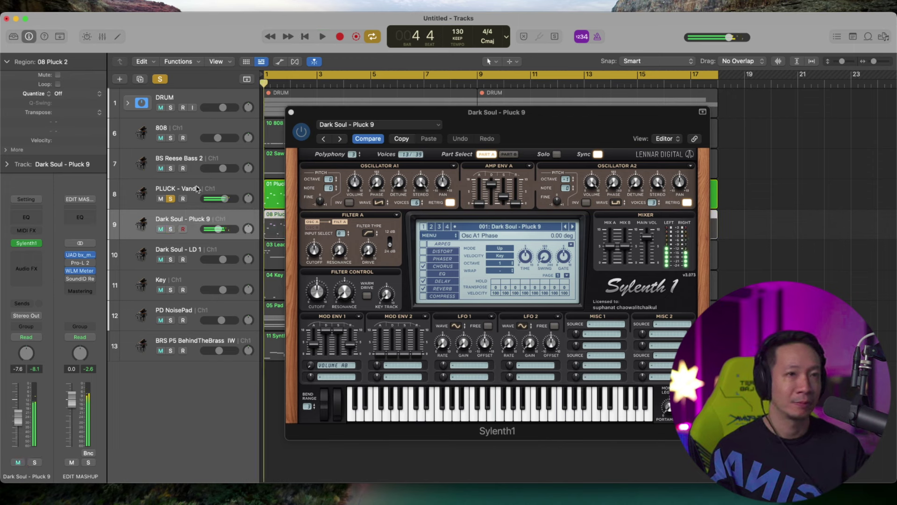
click(197, 189)
key(space)
drag(171, 108, 171, 229)
key(space)
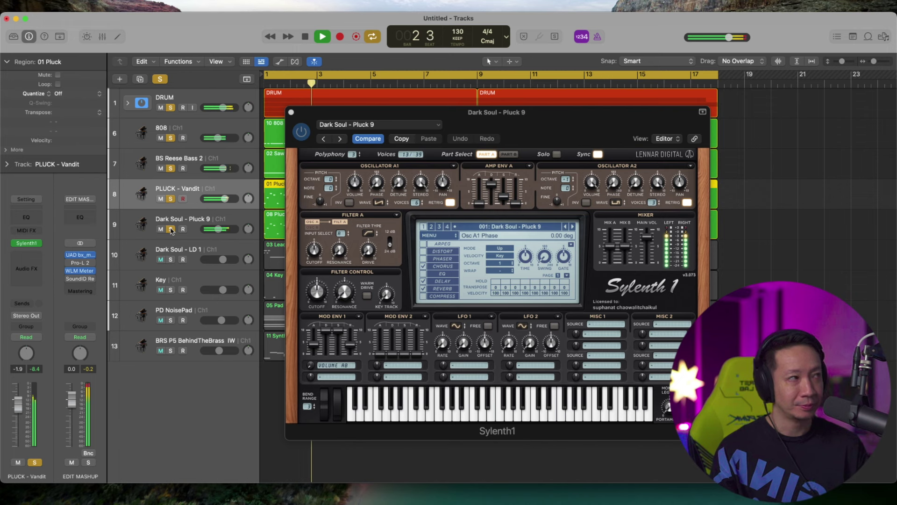
key(space)
- Close the Sylenth1 window, and solo and play only the Dark Soul - LD 1 and DRUM tracks
alt+click(171, 229)
click(179, 247)
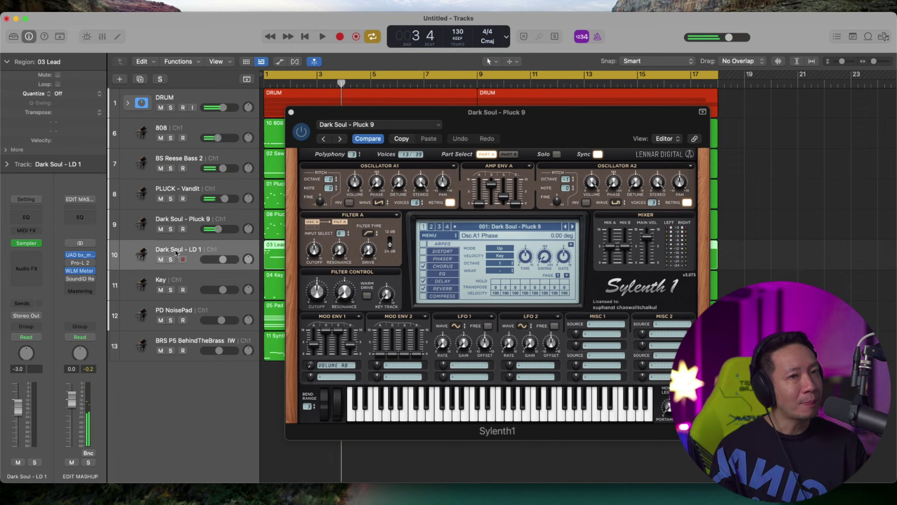
click(170, 260)
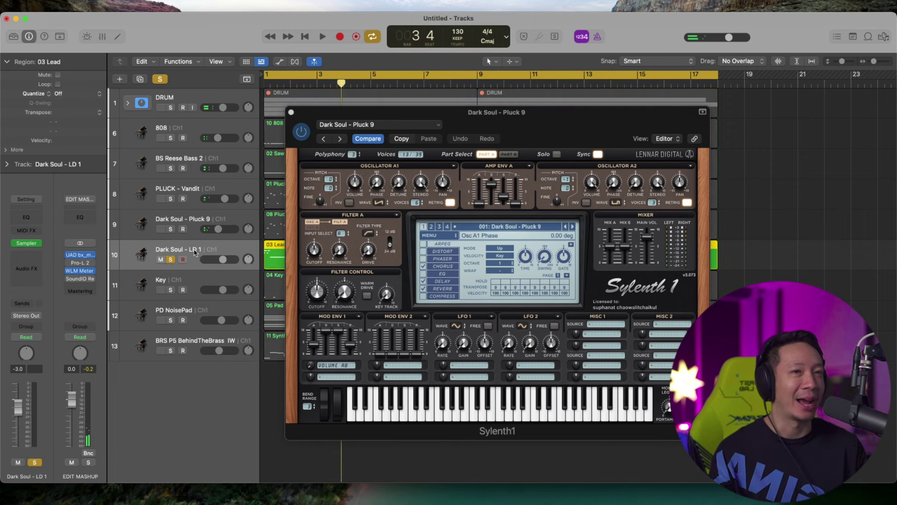
click(291, 111)
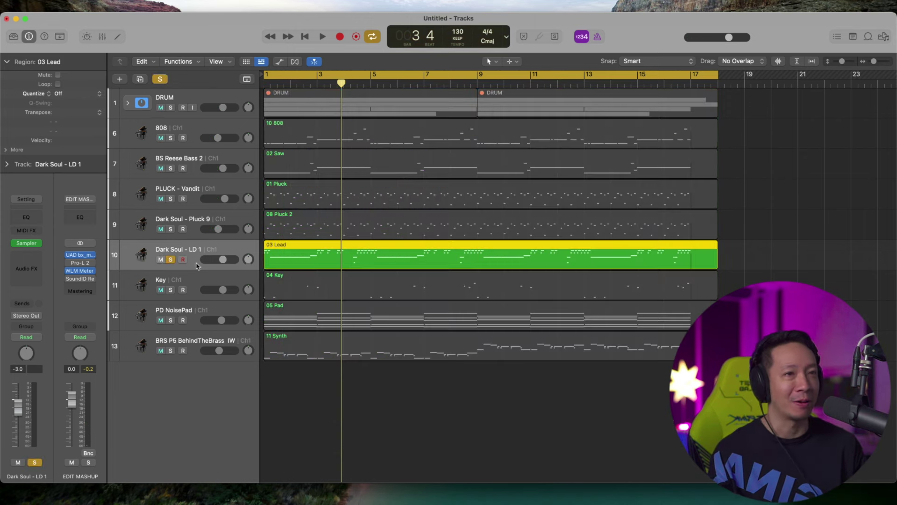
click(170, 107)
key(space)
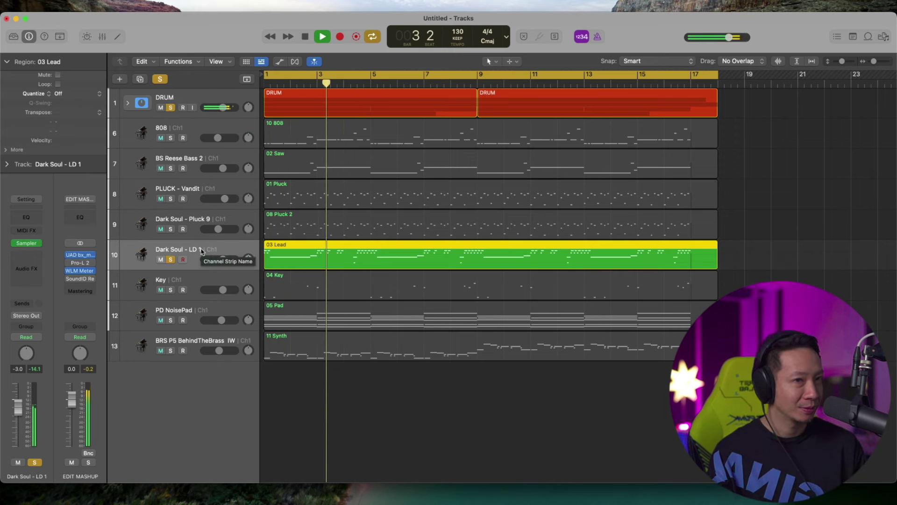
key(space)
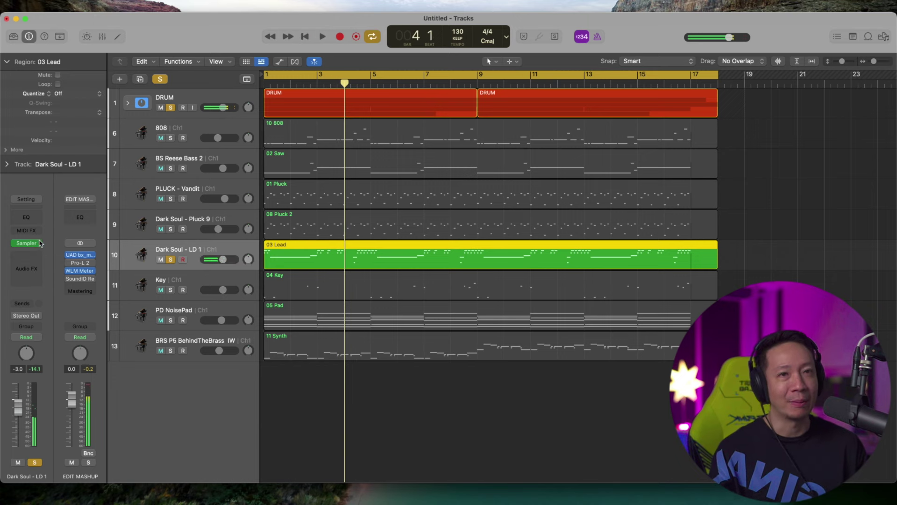
- Replace the Sampler on the Dark Soul - LD 1 track with Sylenth1 and load the preset Dark Soul - LD 1.fxp
click(40, 242)
mouse_move(85, 69)
click(153, 70)
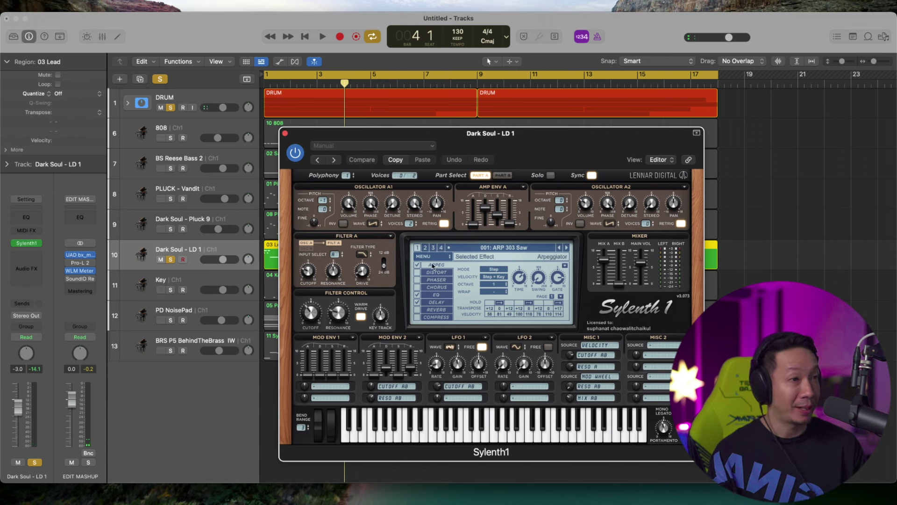
click(434, 258)
mouse_move(458, 271)
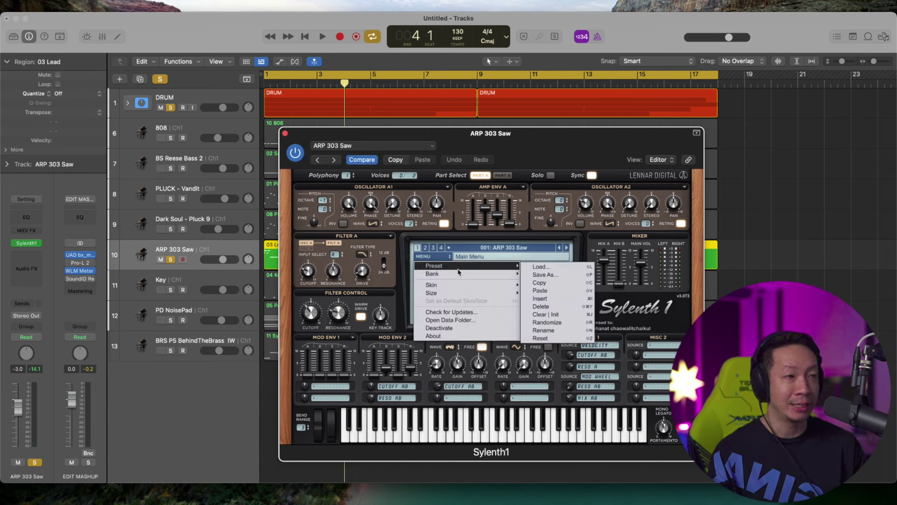
click(540, 266)
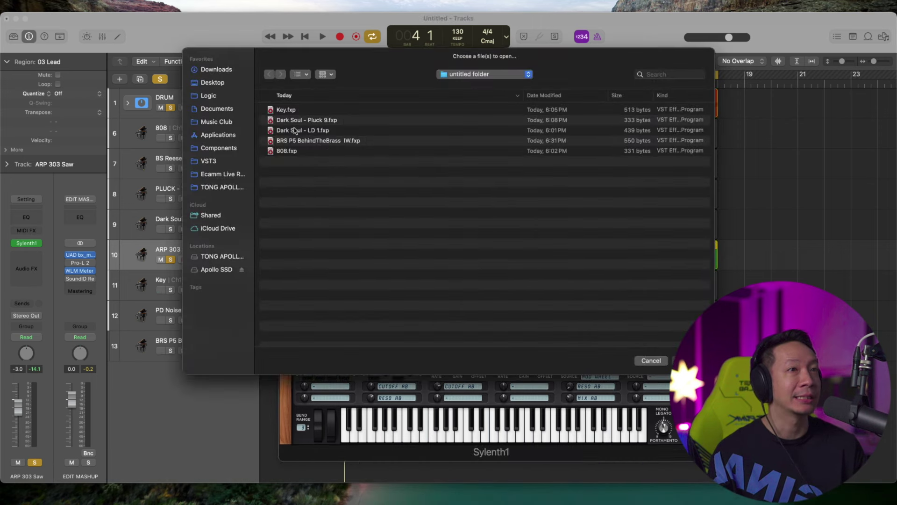
double_click(309, 131)
- Play the Dark Soul - LD 1 lead preset with the drums
key(space)
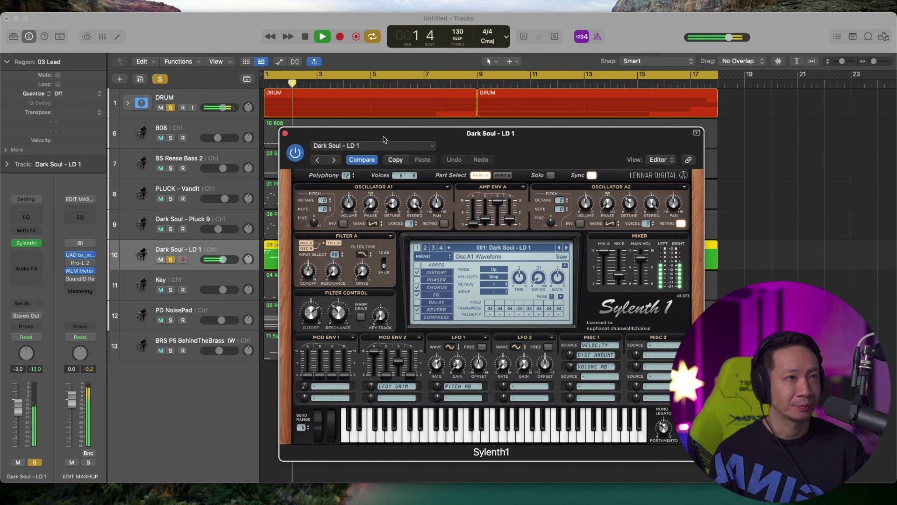
drag(383, 139, 383, 121)
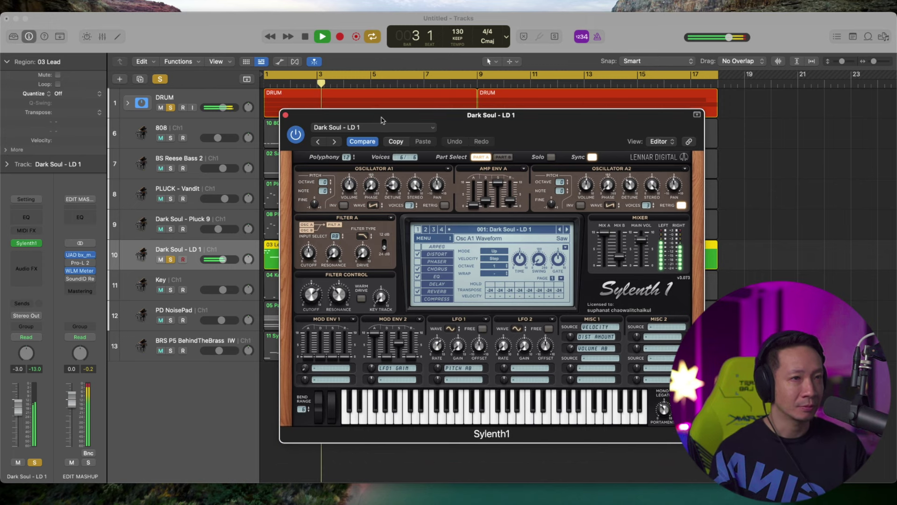
key(space)
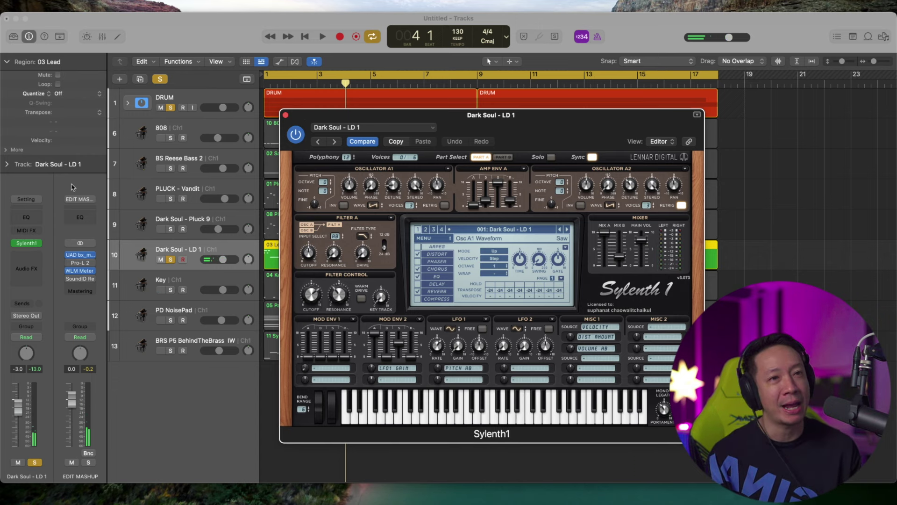
- Add the 808, bass and pluck tracks to the solo, lower PLUCK - Vandit slightly during playback, and close the Sylenth1 window
drag(171, 138, 172, 228)
key(Return)
key(space)
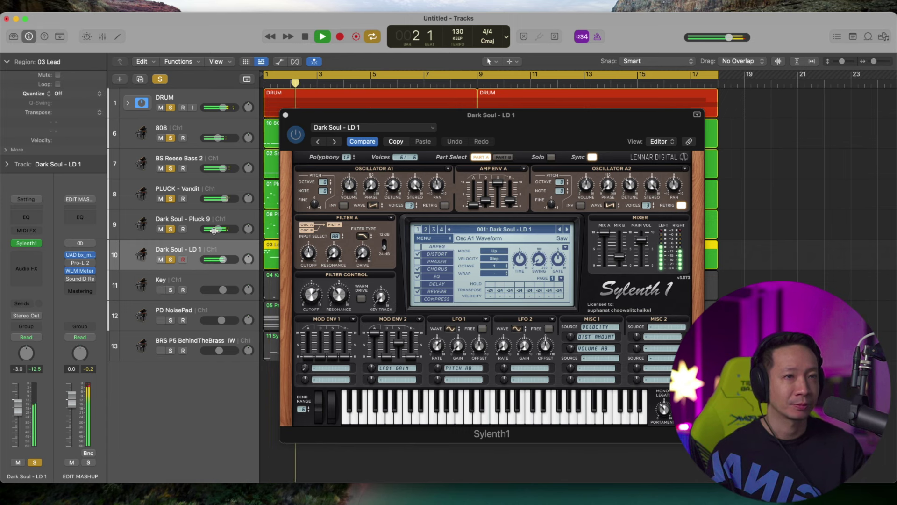
drag(225, 200, 223, 203)
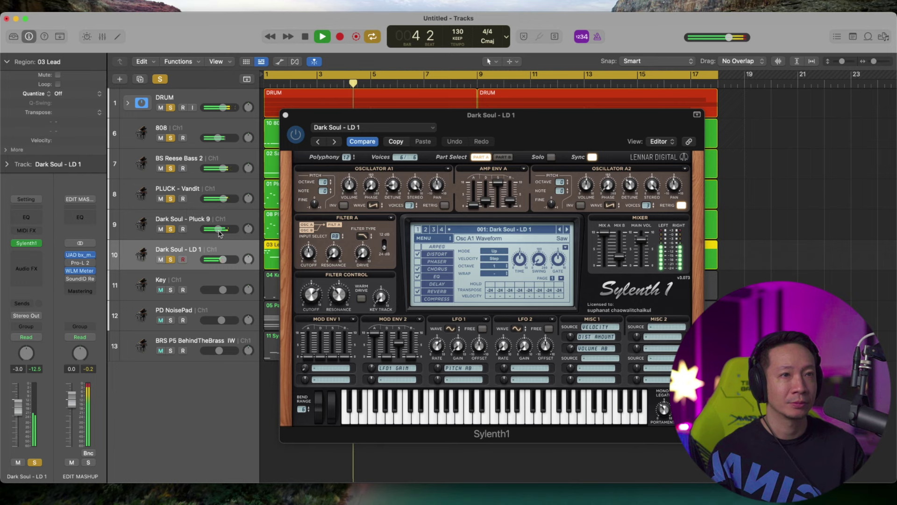
key(space)
click(286, 115)
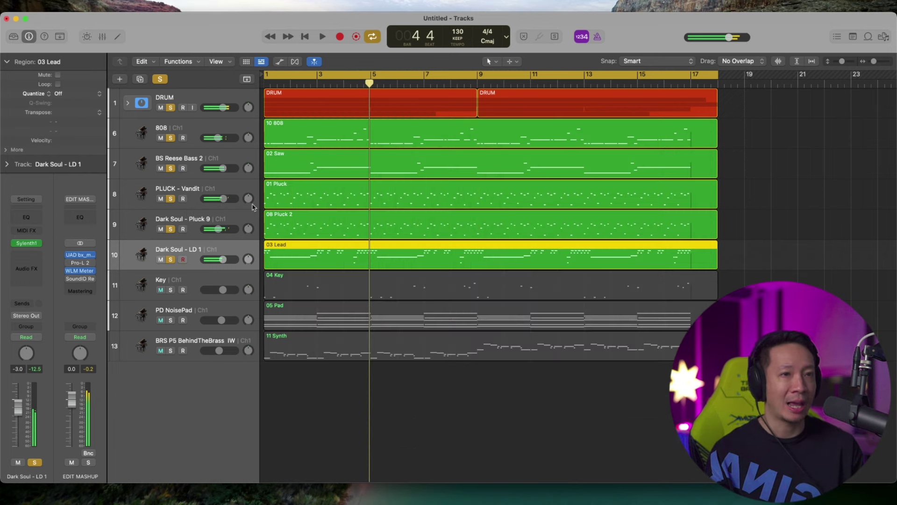
- Select the Key track, and solo and play only it and the DRUM track
click(170, 290)
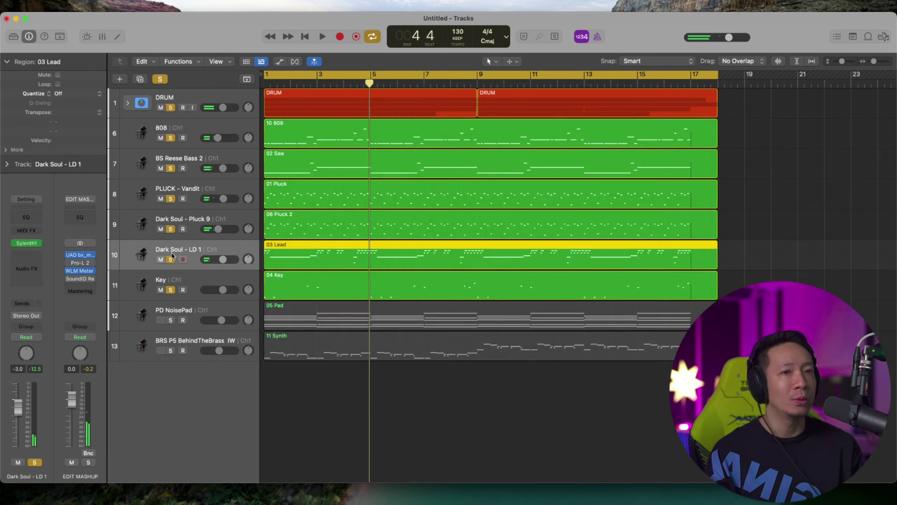
click(194, 279)
drag(176, 220, 172, 111)
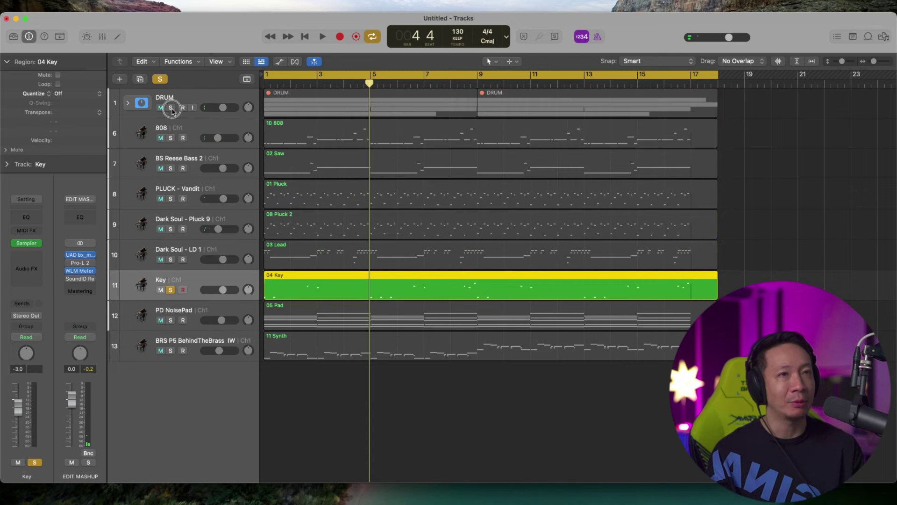
click(171, 108)
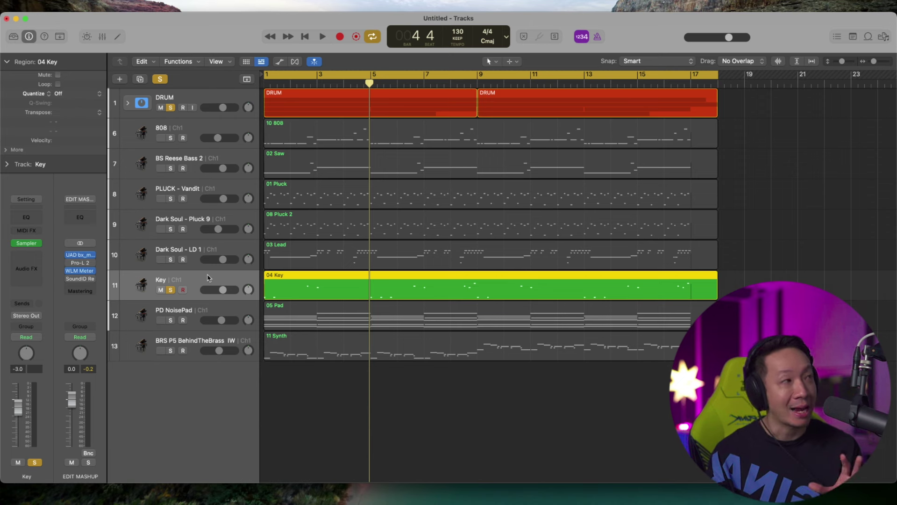
key(space)
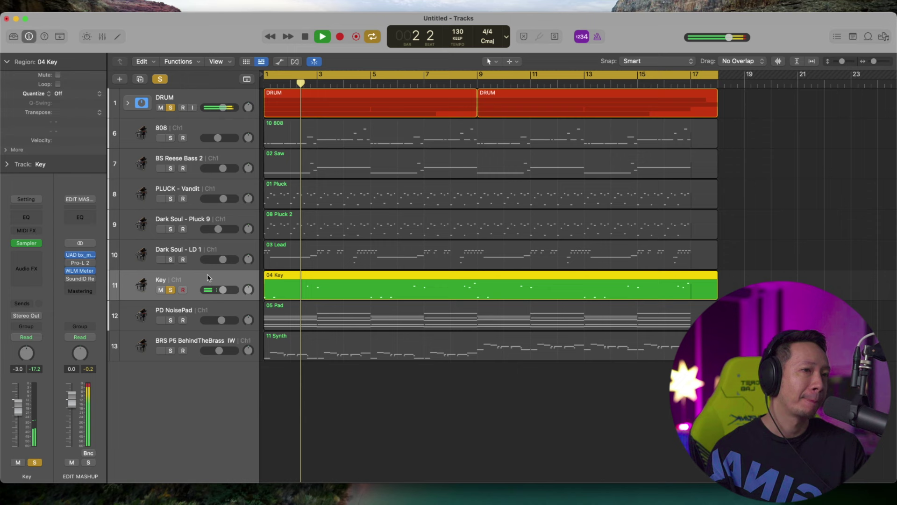
key(space)
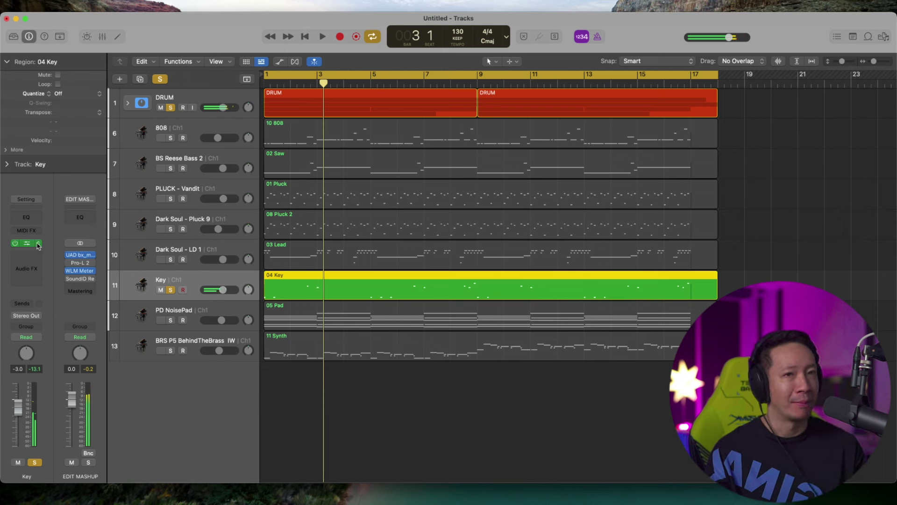
- Replace the Sampler on the Key track with Sylenth1 and load the preset Key.fxp
click(38, 244)
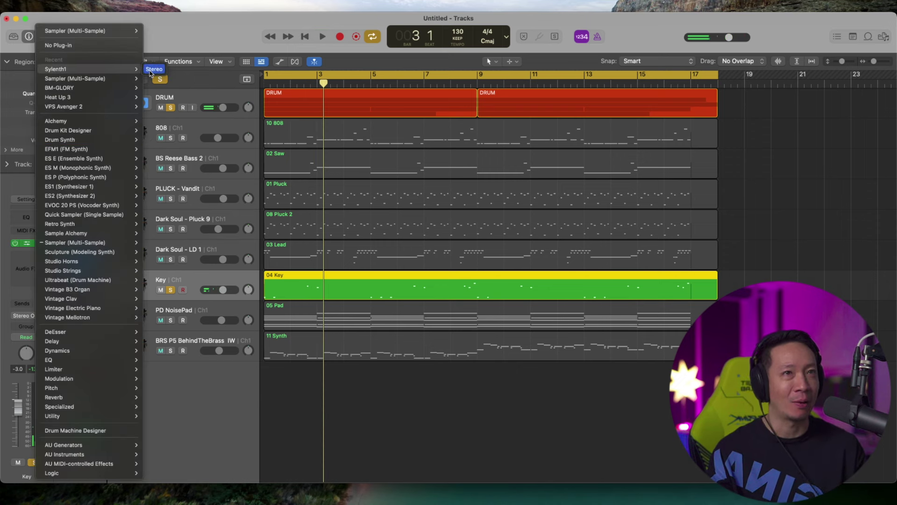
click(357, 163)
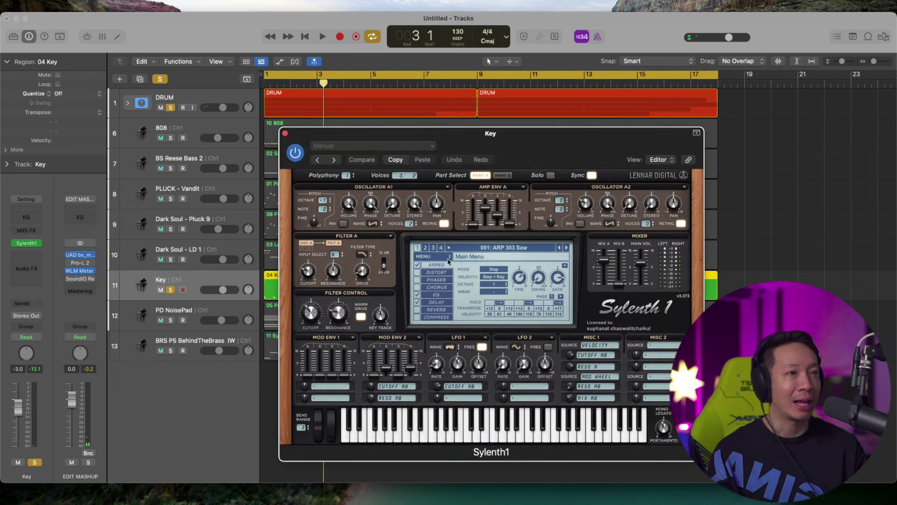
click(449, 257)
mouse_move(460, 271)
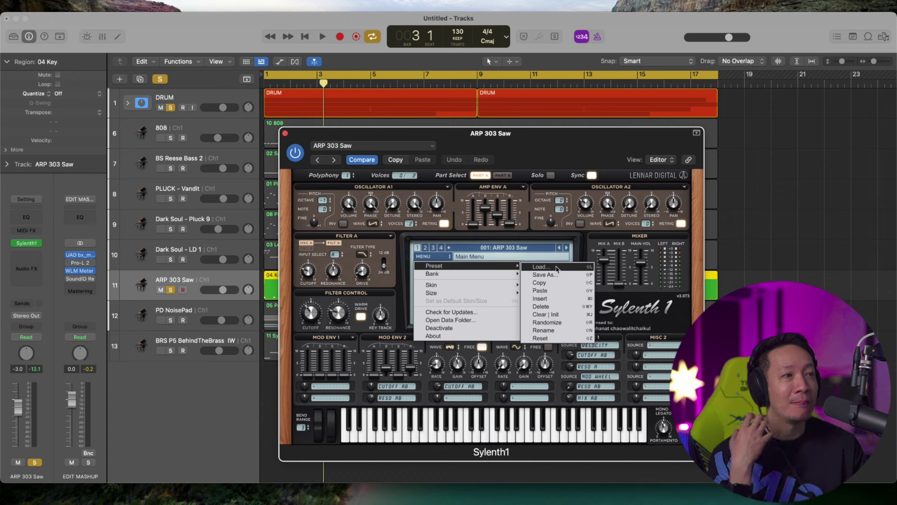
click(556, 267)
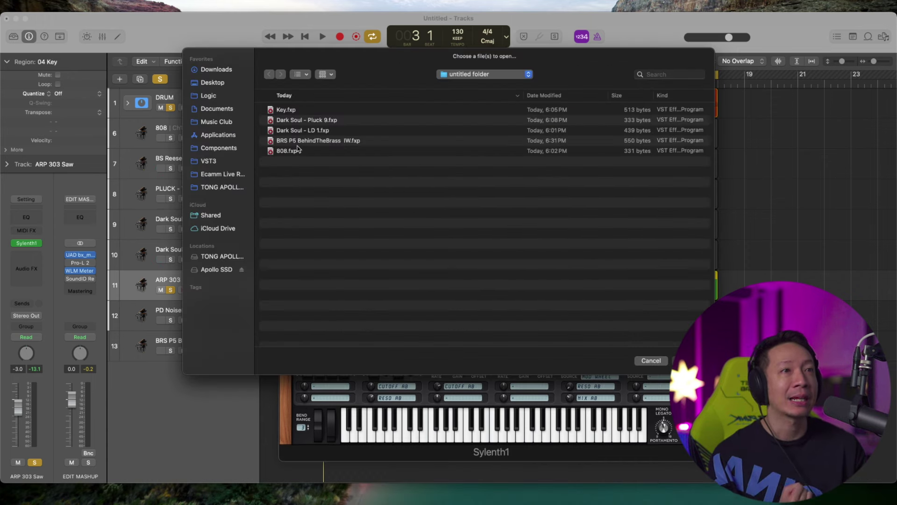
double_click(292, 111)
drag(467, 134, 463, 99)
- Play the Key preset with the drums, and again with the 808, bass, pluck and lead tracks also soloed
key(space)
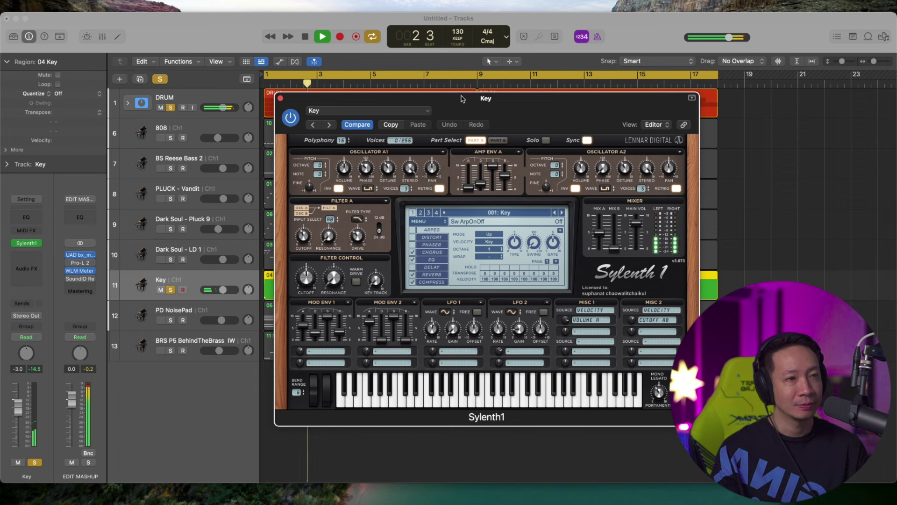
key(space)
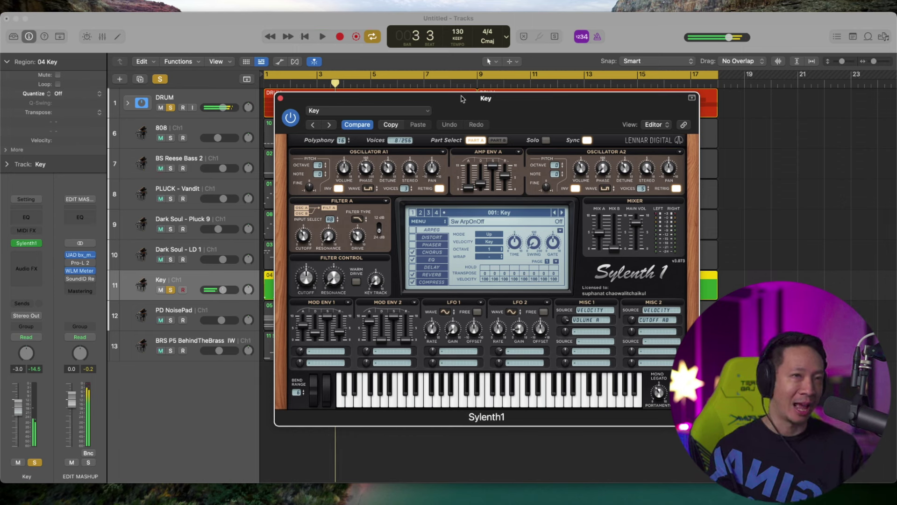
drag(169, 141, 171, 261)
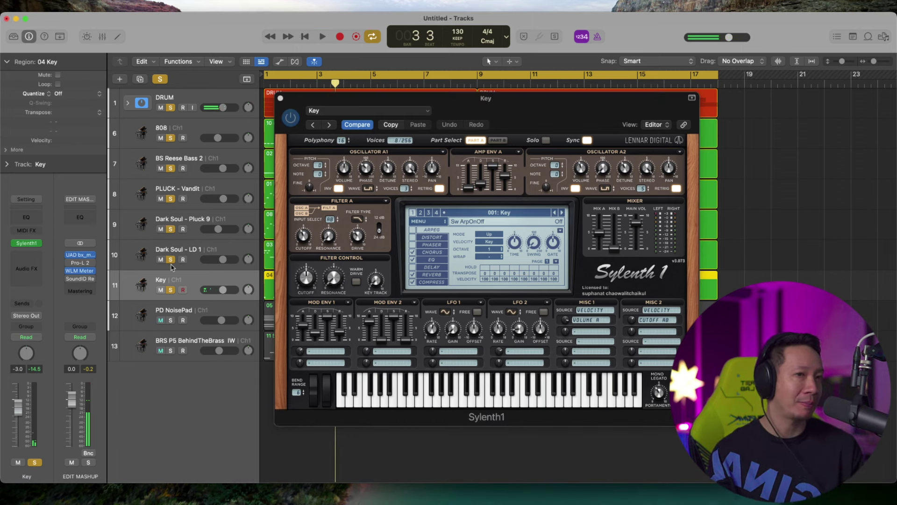
key(space)
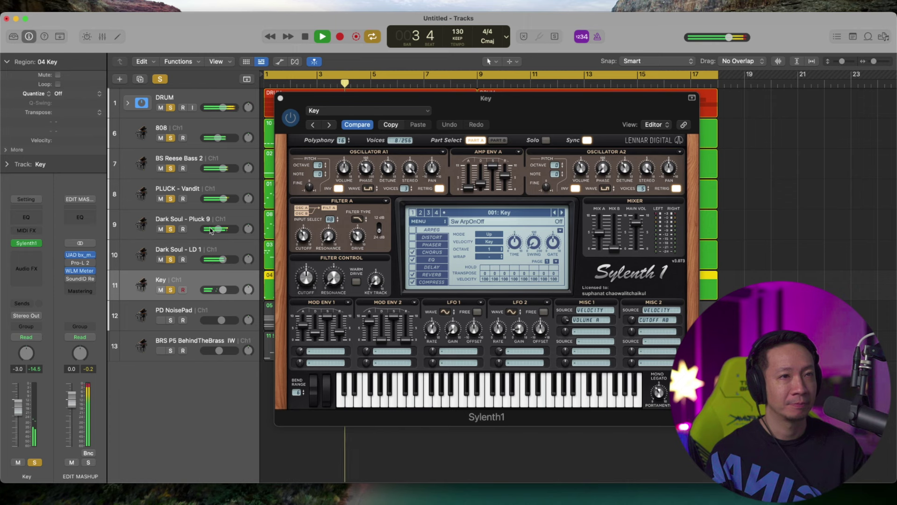
key(space)
click(280, 98)
- Select the PD NoisePad track, and solo and play only it and the DRUM track
click(171, 290)
drag(171, 260, 171, 138)
click(189, 316)
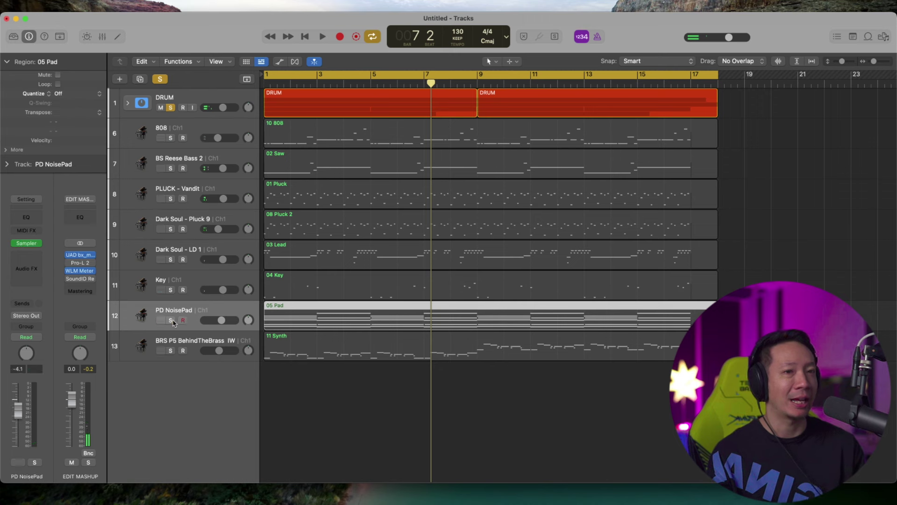
click(171, 321)
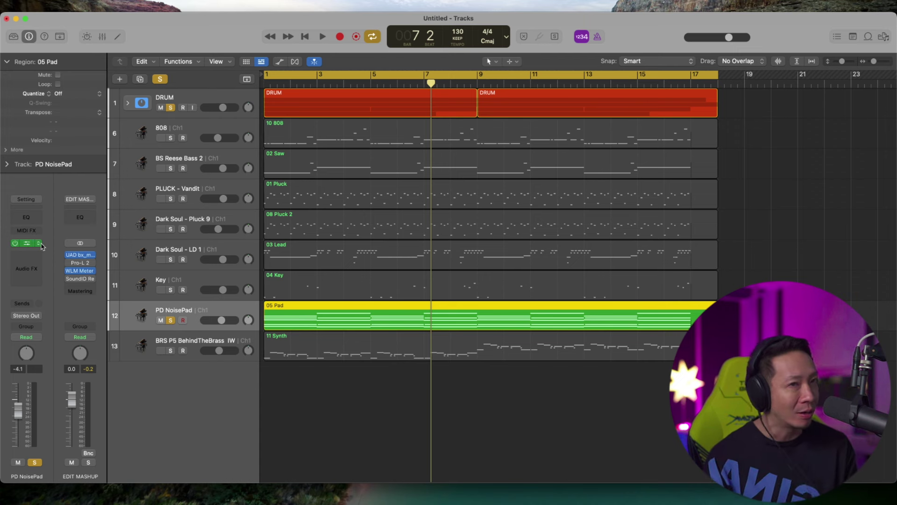
key(space)
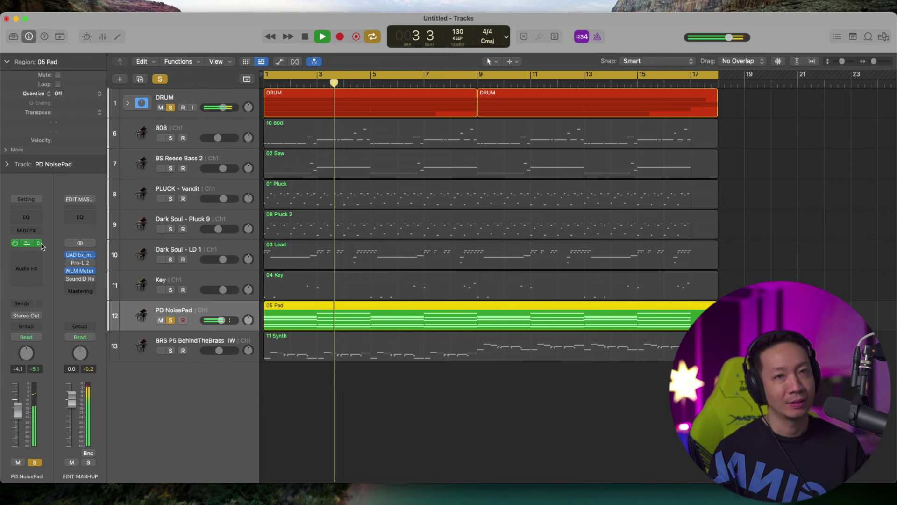
key(space)
- Replace the Sampler on the PD NoisePad track with Sylenth1 and choose preset 257: PD Astronomico Pad from bank 3
click(39, 243)
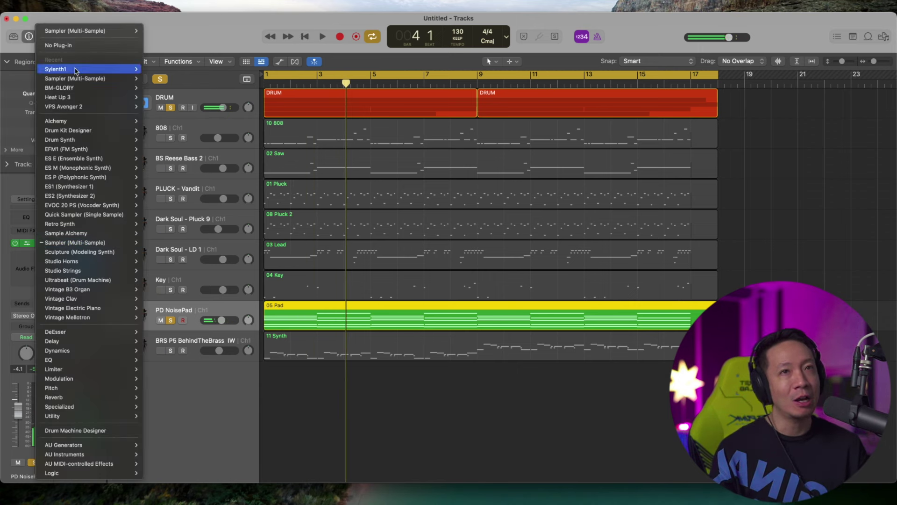
click(155, 69)
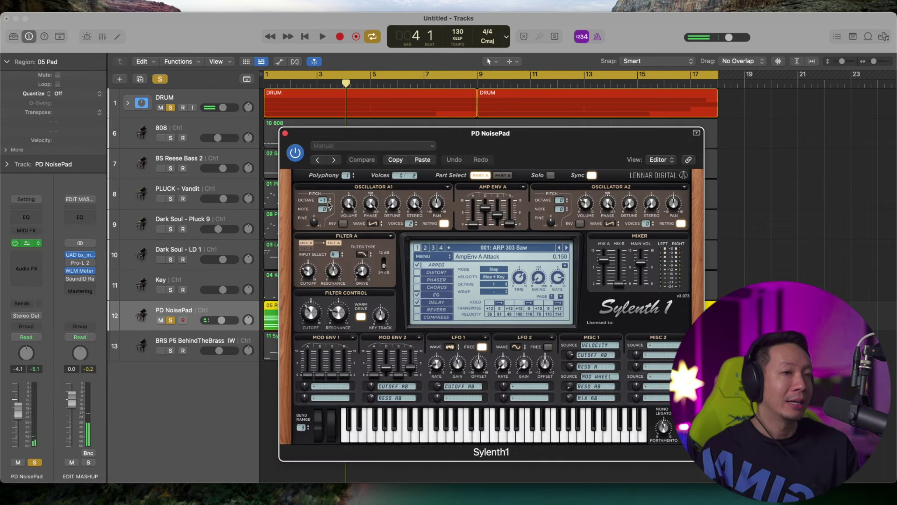
click(497, 248)
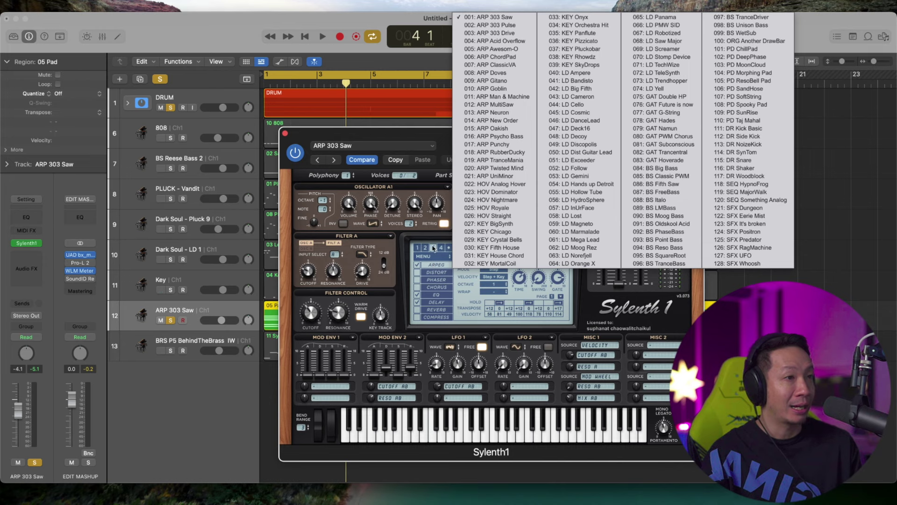
click(434, 248)
click(494, 249)
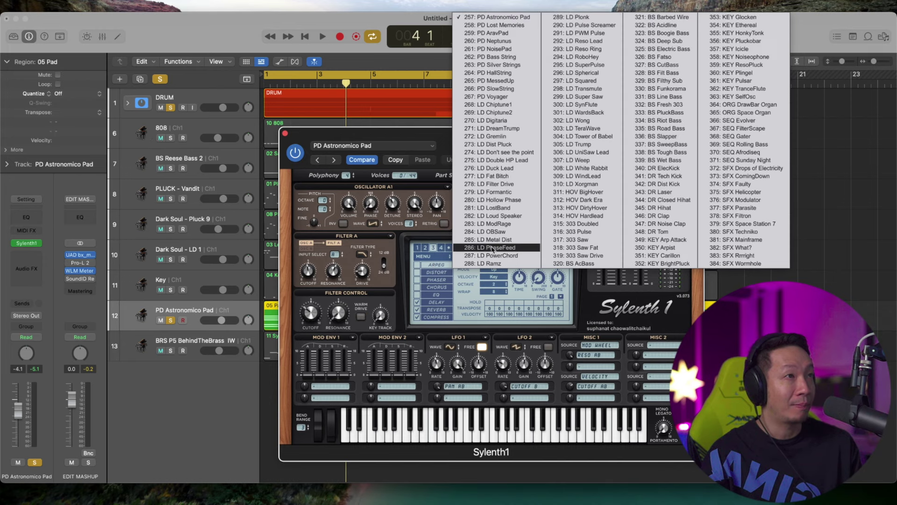
click(503, 17)
- Play PD Astronomico Pad with the drums and lower its Sylenth1 main volume to 5.112
key(space)
drag(480, 142, 451, 126)
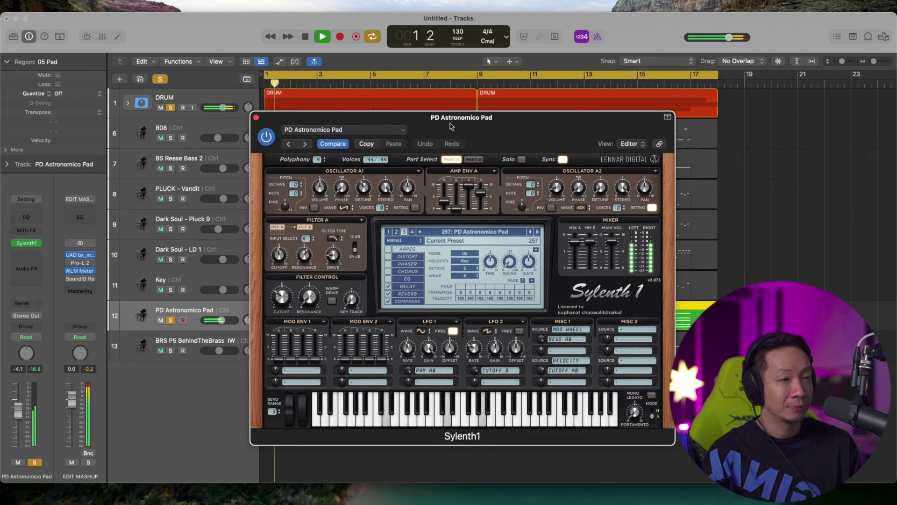
drag(614, 249, 614, 283)
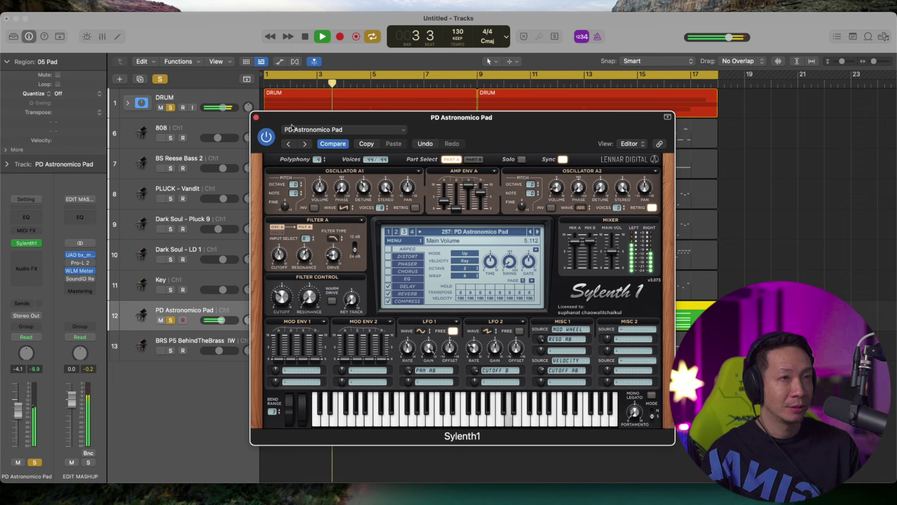
key(space)
click(256, 118)
- Play the pad together with the 808, bass, pluck, lead and key tracks and lower its Sylenth1 main volume to 4.544
drag(170, 140, 171, 290)
key(space)
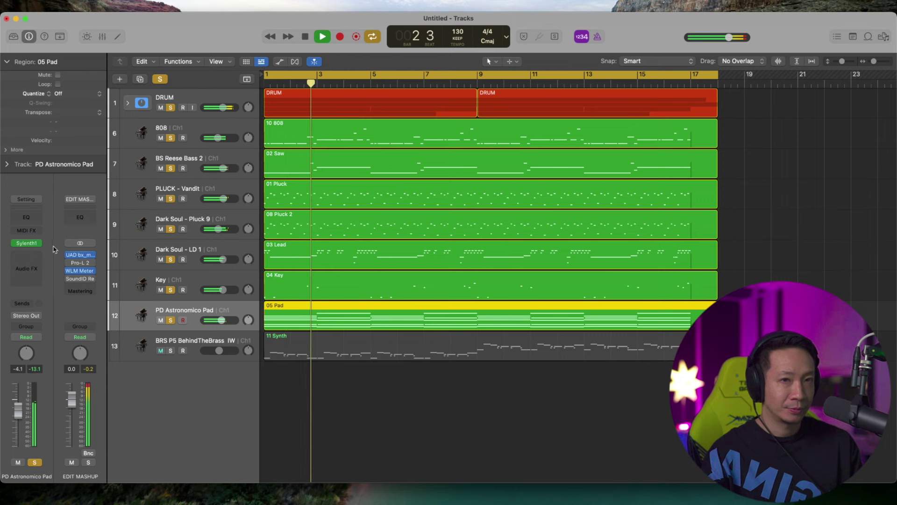
click(27, 243)
mouse_move(613, 256)
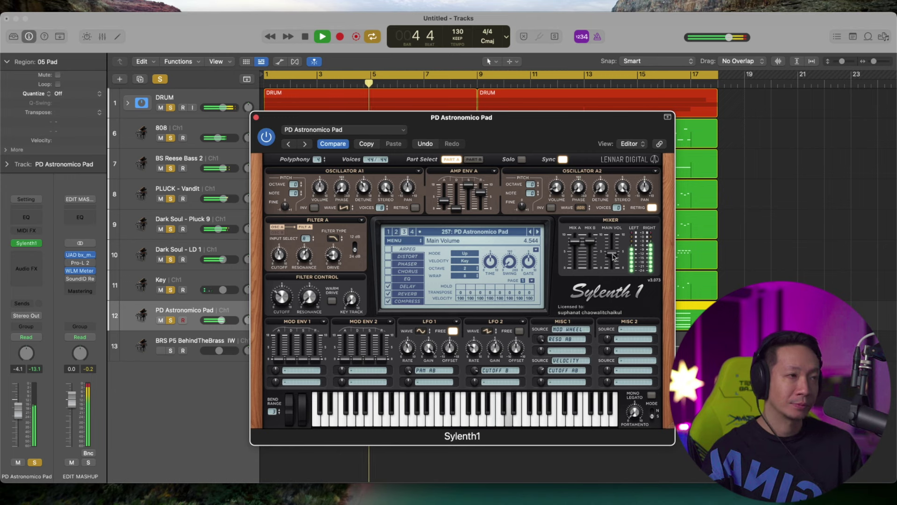
click(256, 117)
key(space)
drag(171, 292, 171, 135)
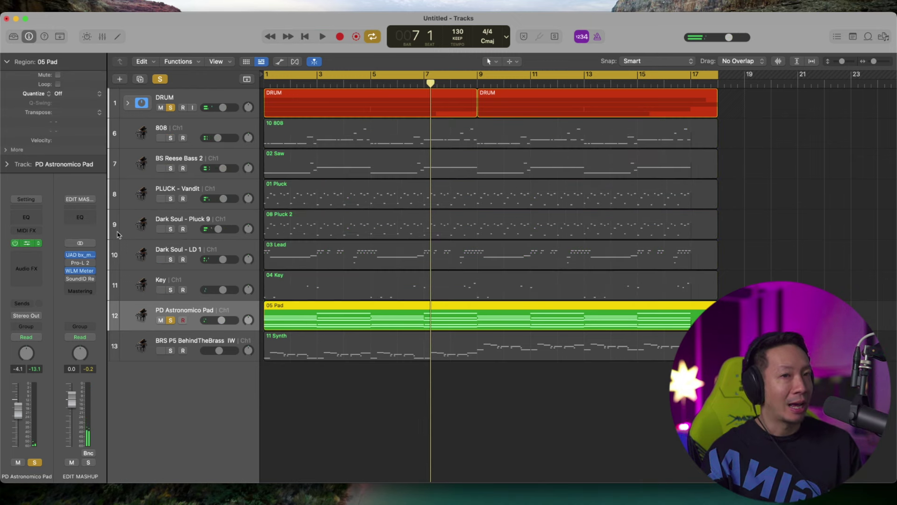
- Audition PD Lost Memories on the pad track, and switch to PD AravPad and play it with the drums
key(v)
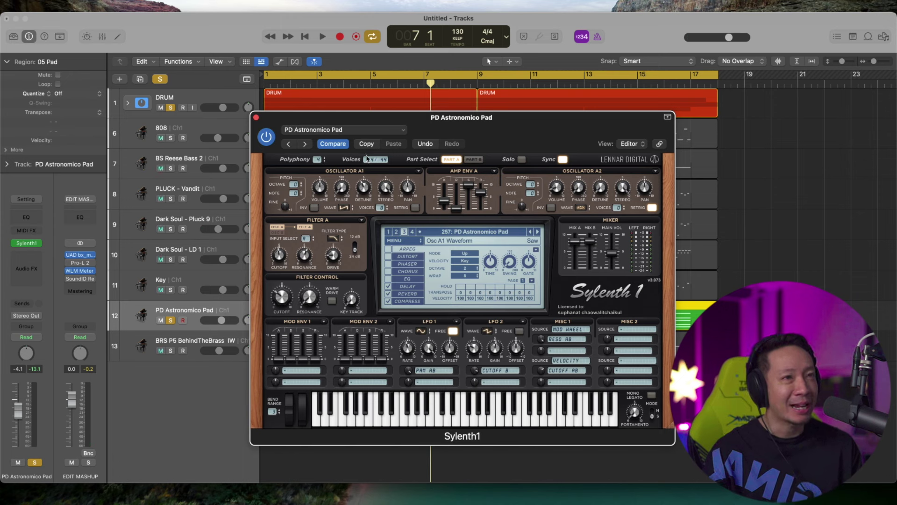
click(537, 232)
key(space)
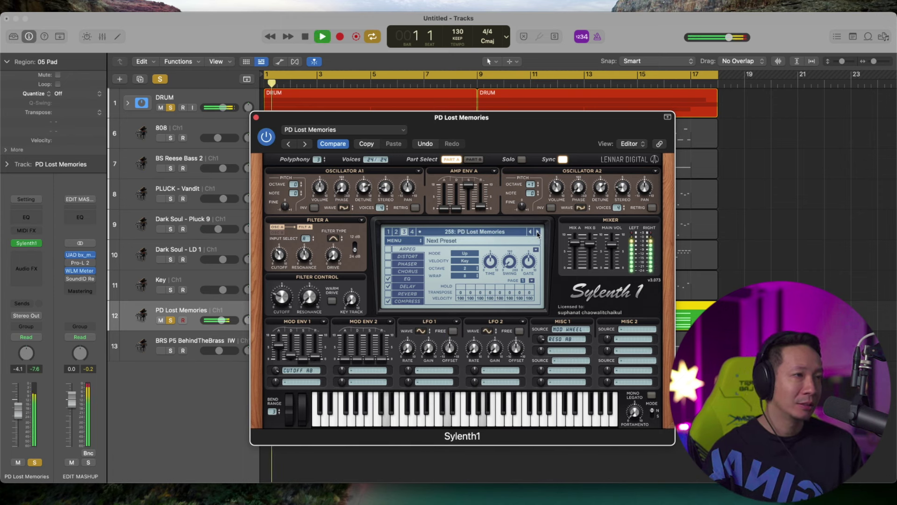
click(538, 232)
key(space)
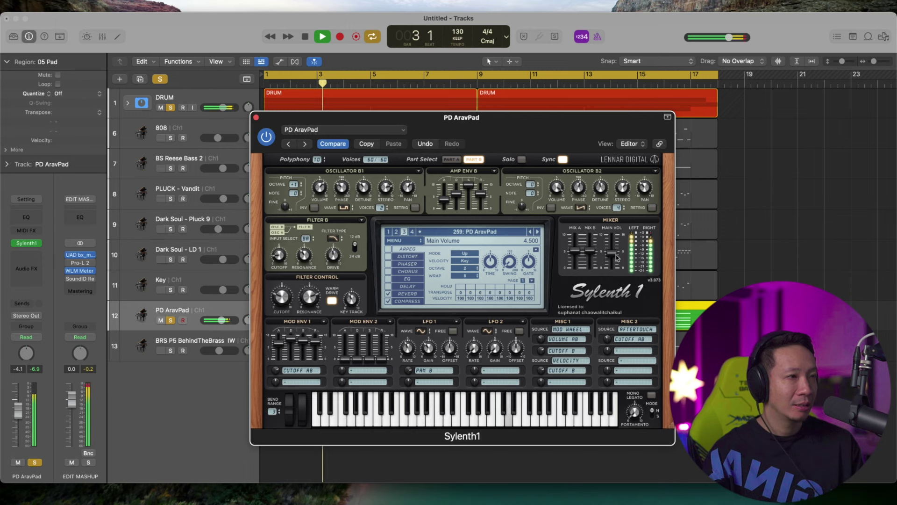
key(space)
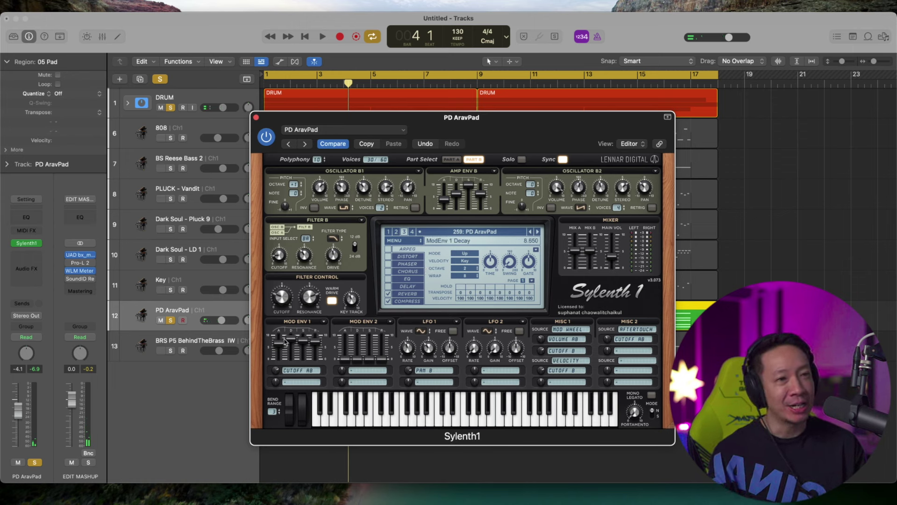
mouse_move(308, 295)
mouse_down()
mouse_move(309, 312)
mouse_move(314, 301)
mouse_up()
key(space)
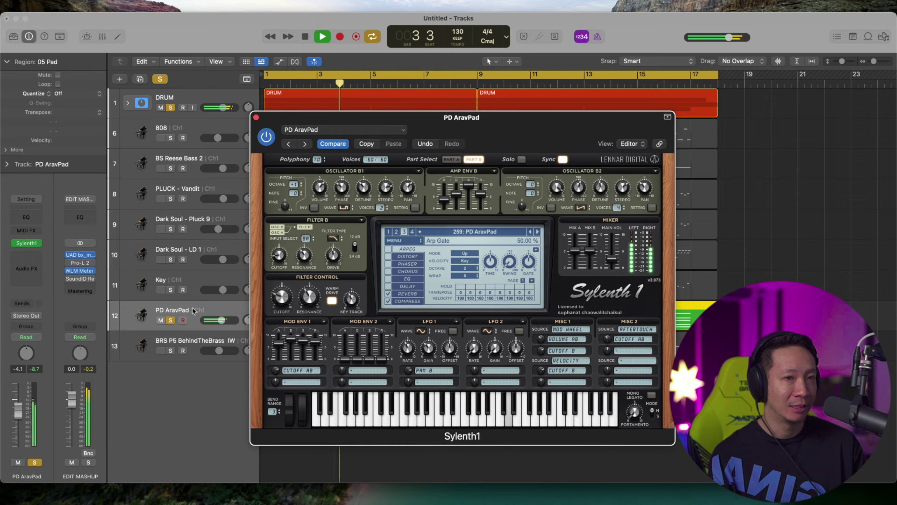
key(space)
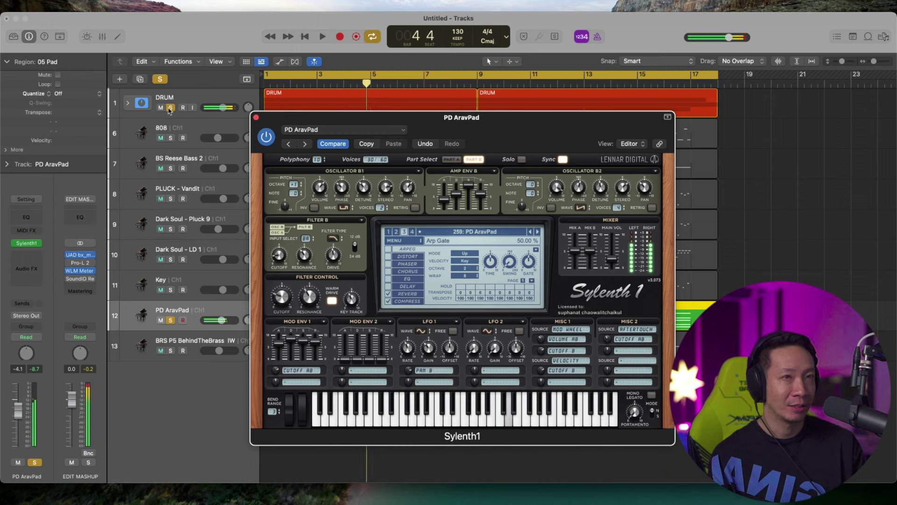
- Add the 808, bass, pluck, lead and key tracks to the solo and lower the PD AravPad track's volume to -8.2 dB during playback
drag(171, 138, 172, 299)
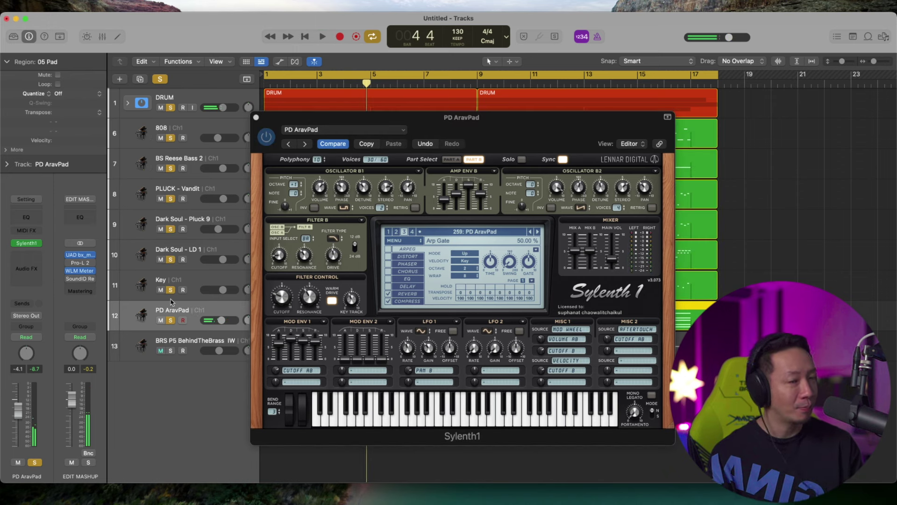
key(space)
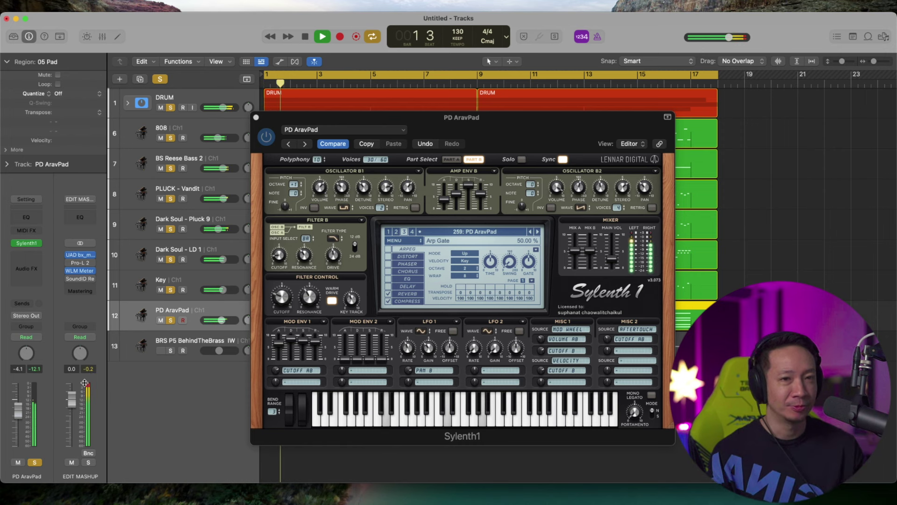
drag(11, 411, 18, 422)
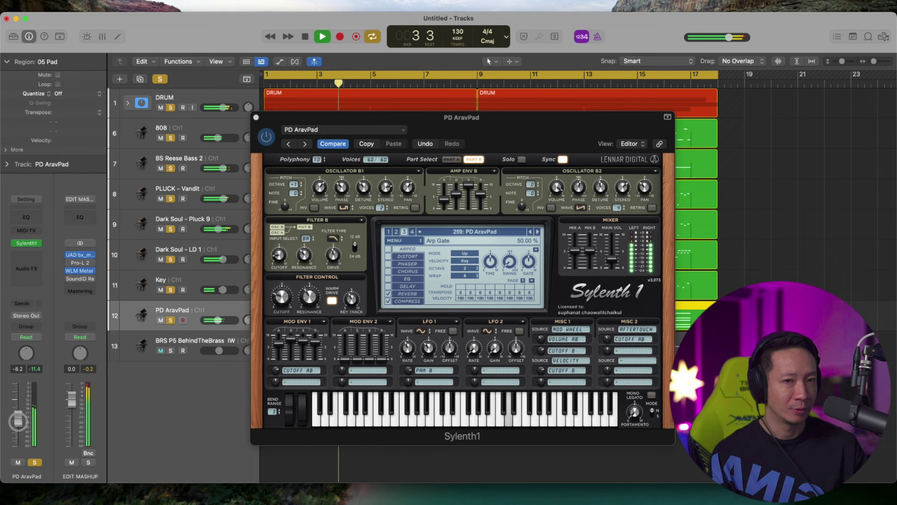
key(space)
click(256, 118)
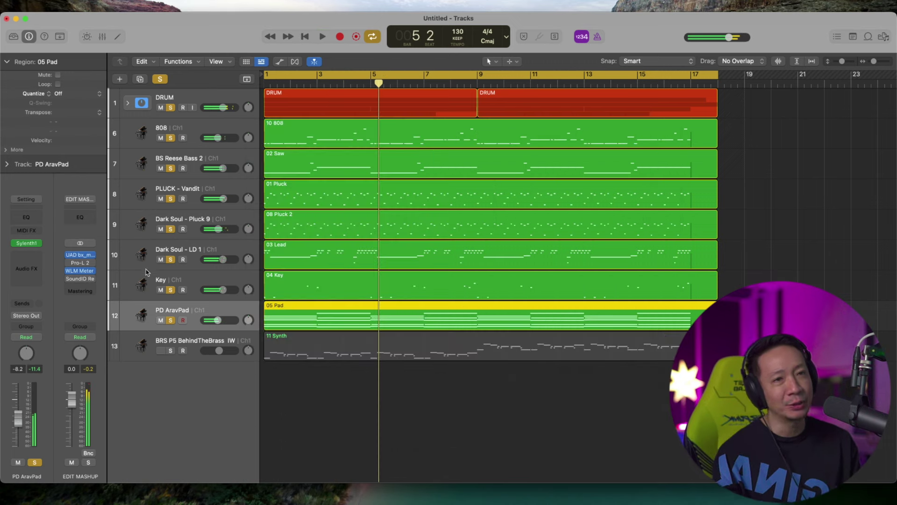
- Select the BRS P5 BehindTheBrass IW track and solo and play it alone
click(171, 321)
click(171, 352)
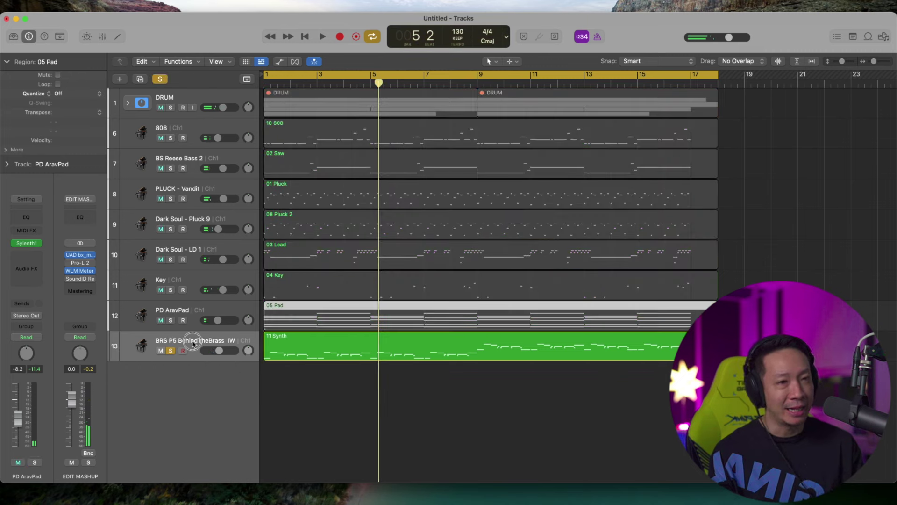
click(192, 344)
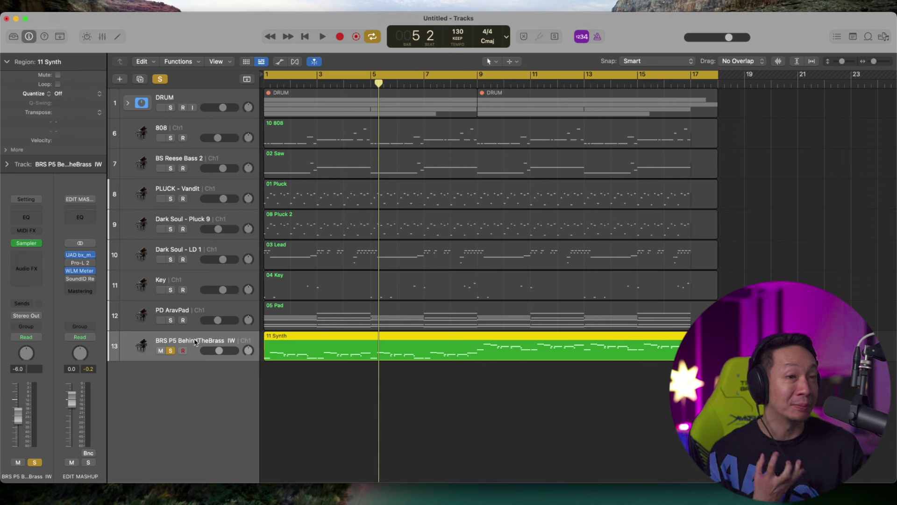
key(space)
mouse_move(39, 246)
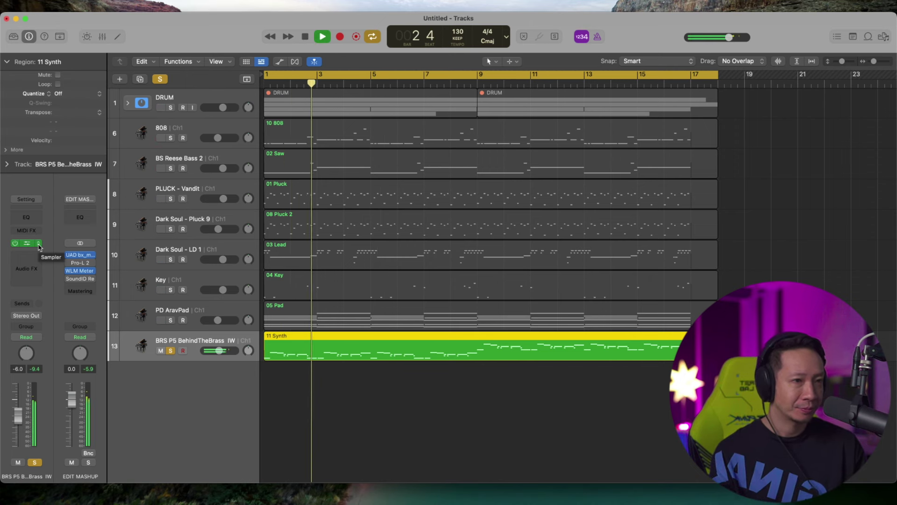
key(space)
- Replace the brass track's Sampler with Sylenth1 and load the preset file BRS P5 BehindTheBrass IW.fxp
click(39, 246)
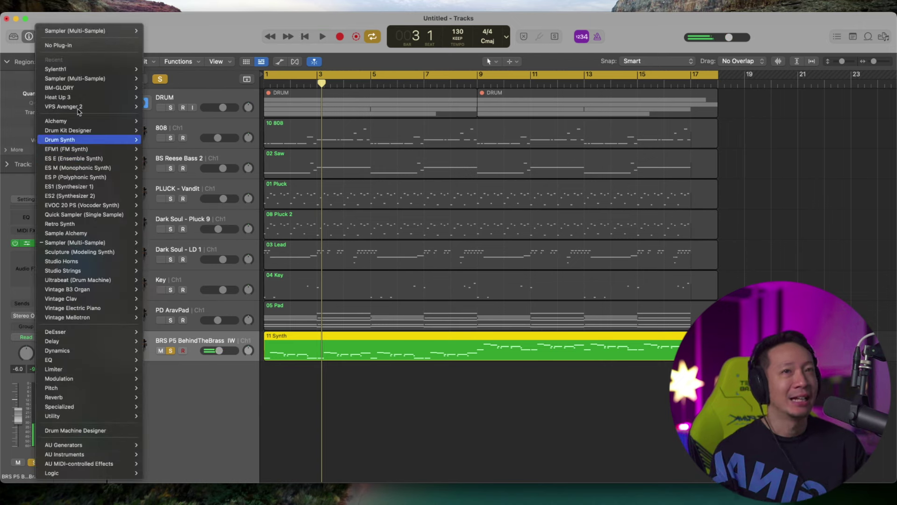
click(357, 114)
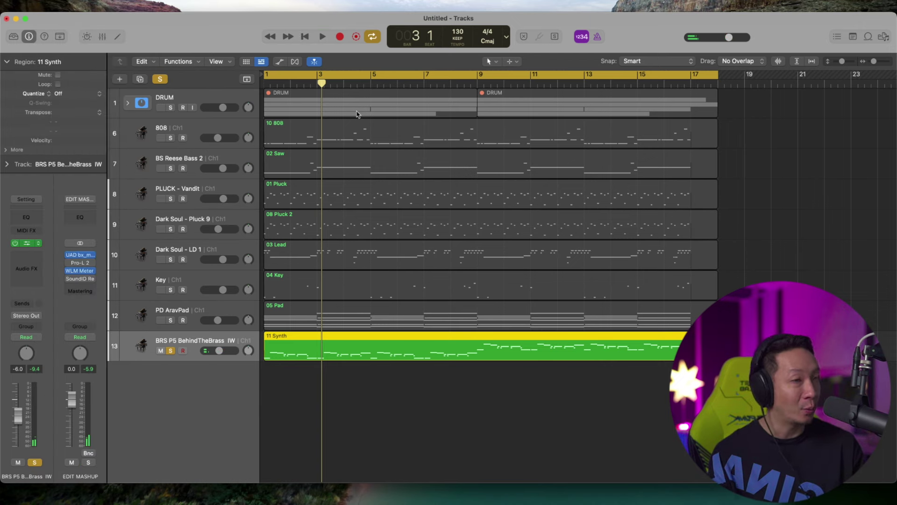
click(432, 256)
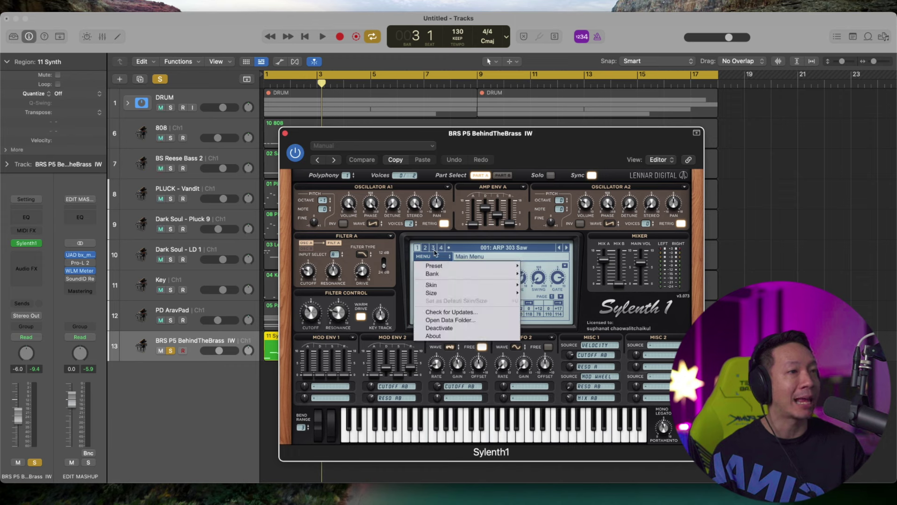
mouse_move(486, 266)
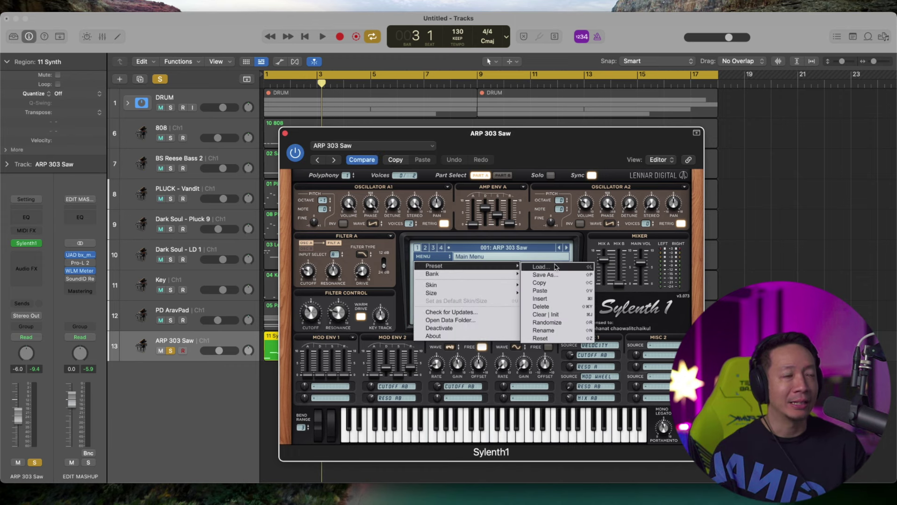
click(555, 267)
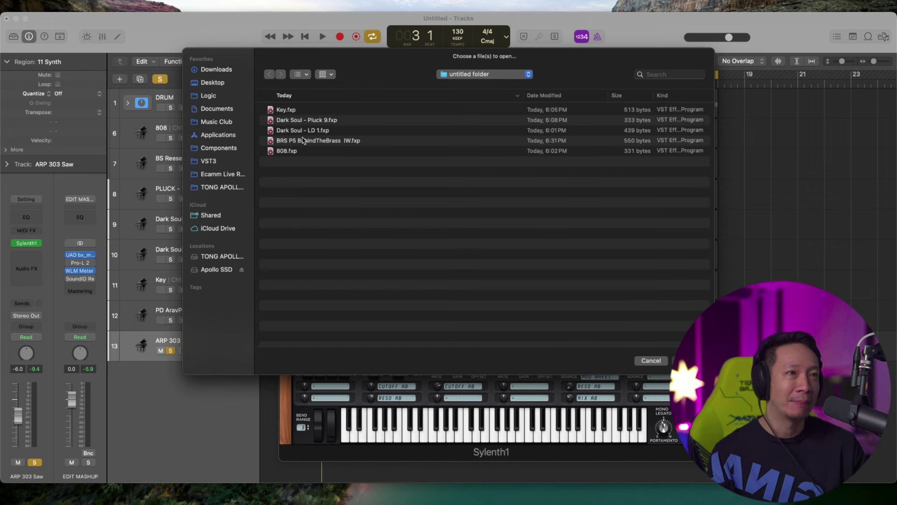
double_click(321, 141)
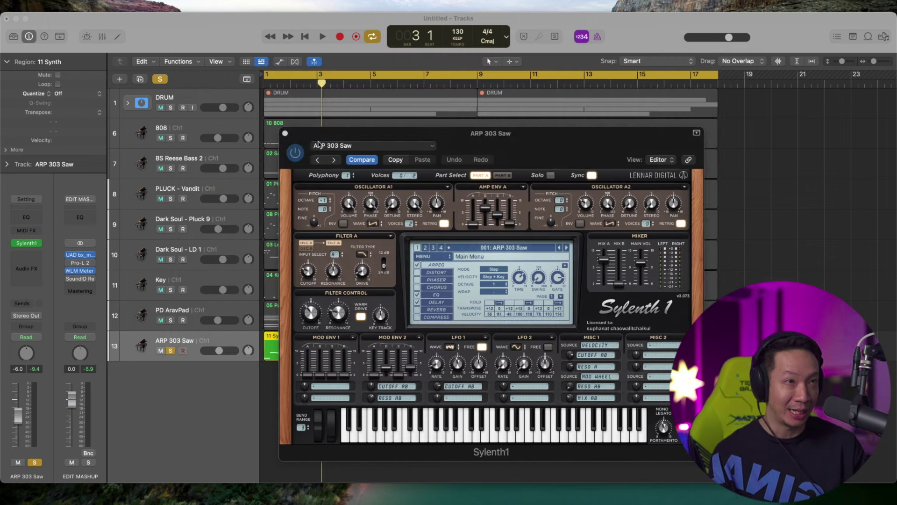
- Play the soloed brass track with its new Sylenth1 sound, and close the instrument window
key(space)
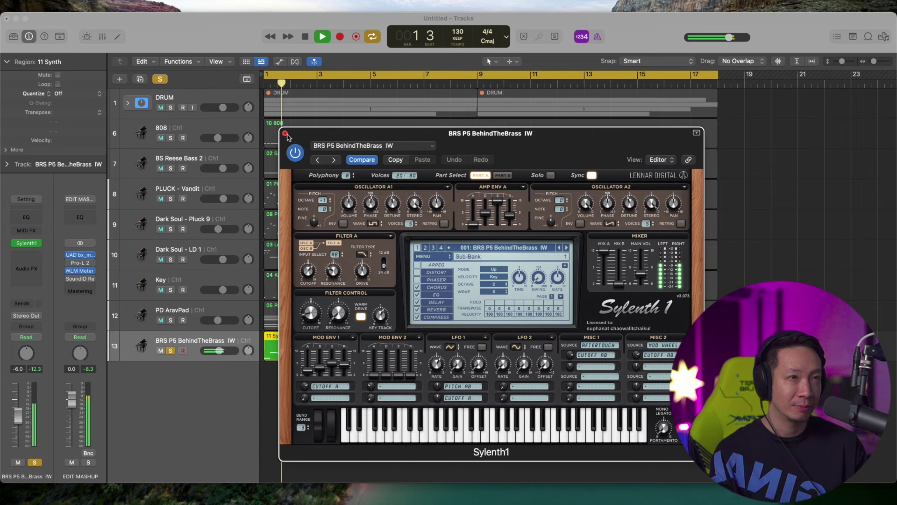
key(super+w)
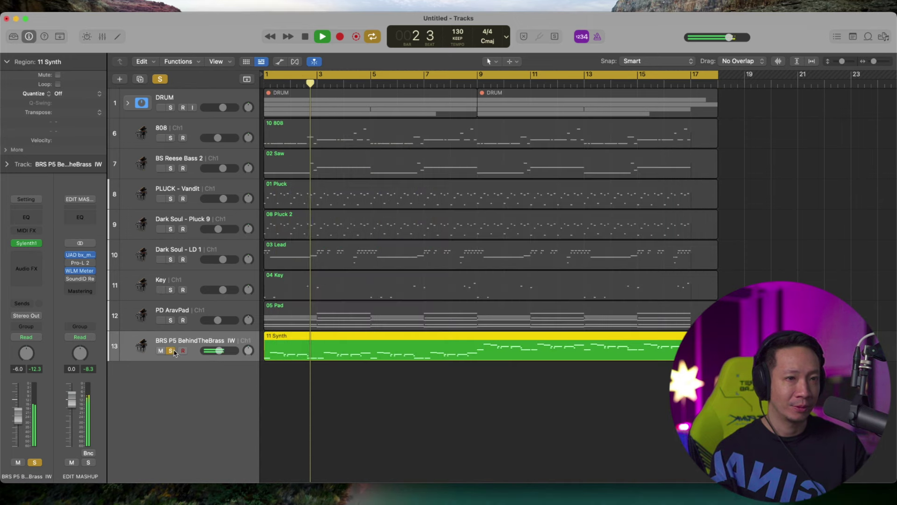
key(space)
- Unsolo the brass track to play the full arrangement, and lower the PD AravPad track's volume to -10.0 dB
click(171, 351)
key(space)
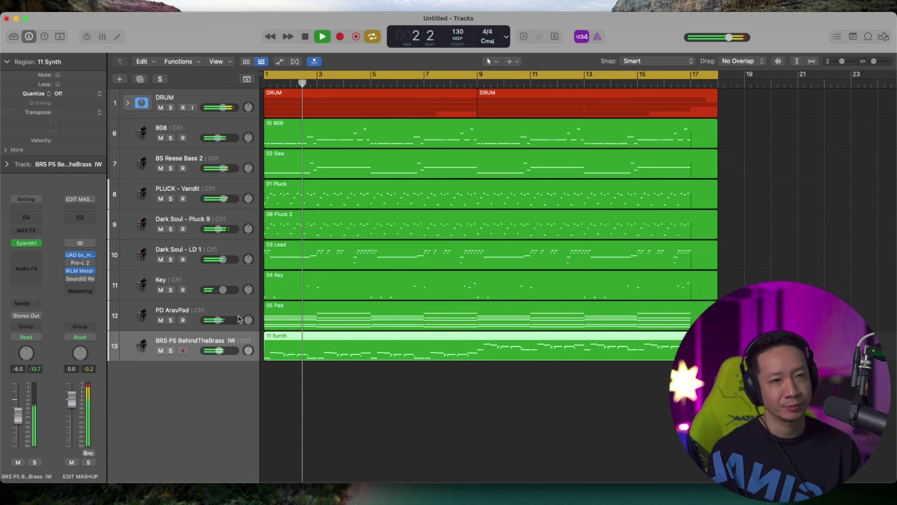
click(216, 320)
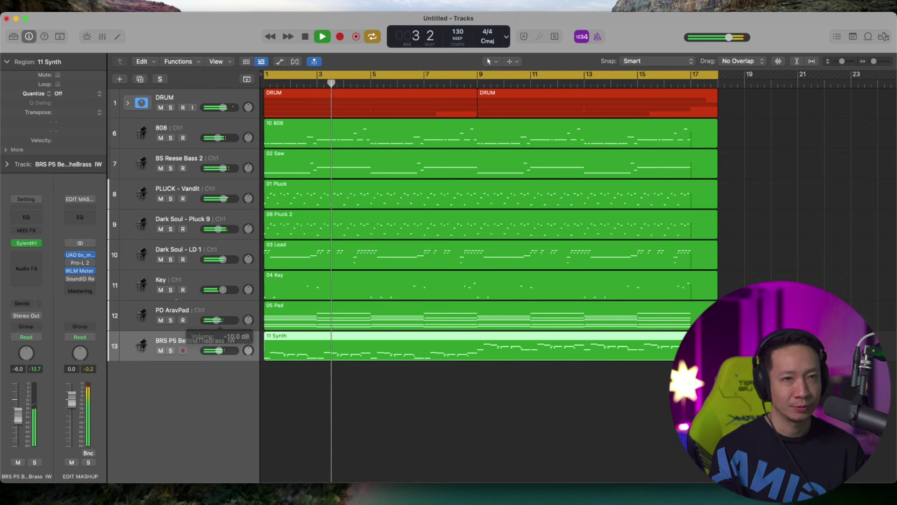
- Adjust the brass track's Sylenth1 Filter Control cutoff to 1.142 during playback and close the instrument window
click(27, 243)
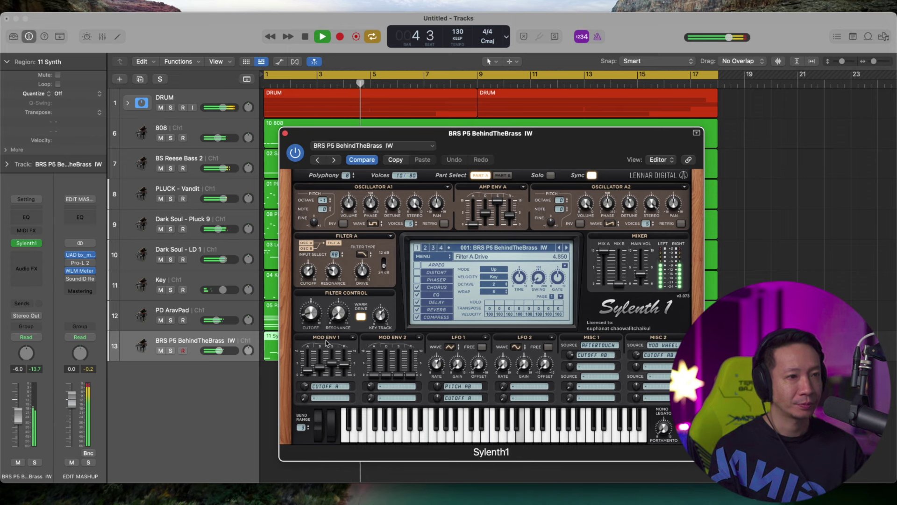
drag(308, 320, 311, 312)
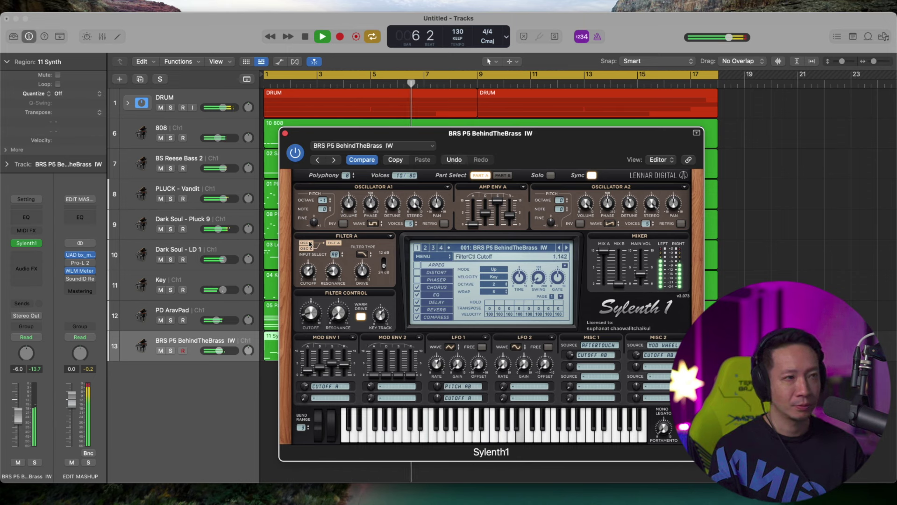
click(285, 133)
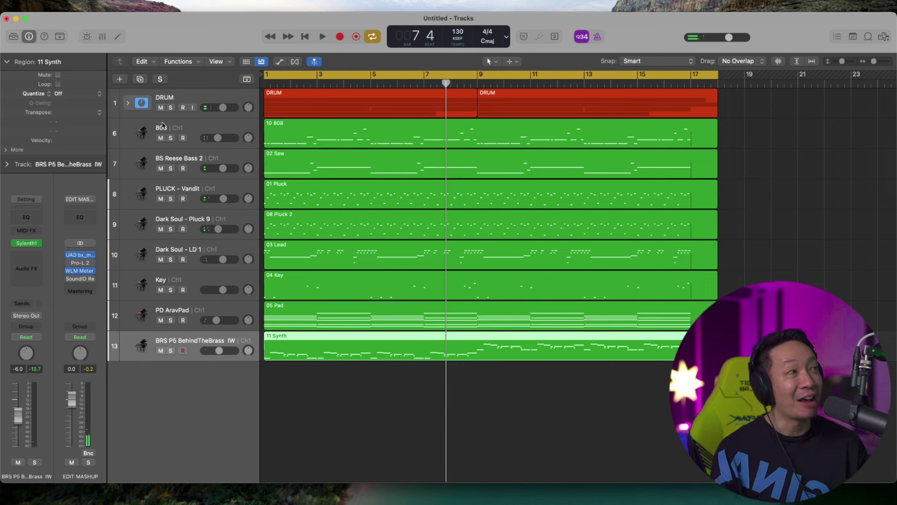
- Play the full arrangement from the start with the 808 track's Sylenth1 open, and lower the PD AravPad track's volume to -11.8 dB
click(196, 130)
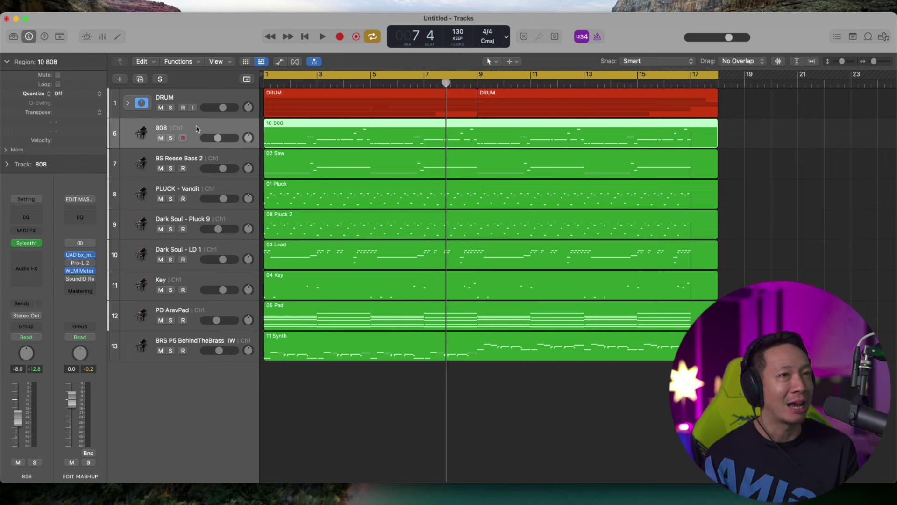
key(shift+space)
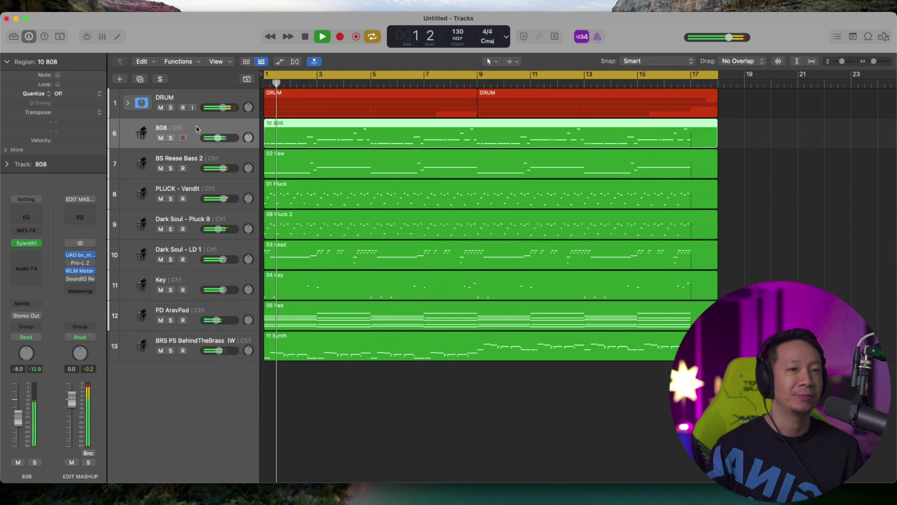
click(33, 242)
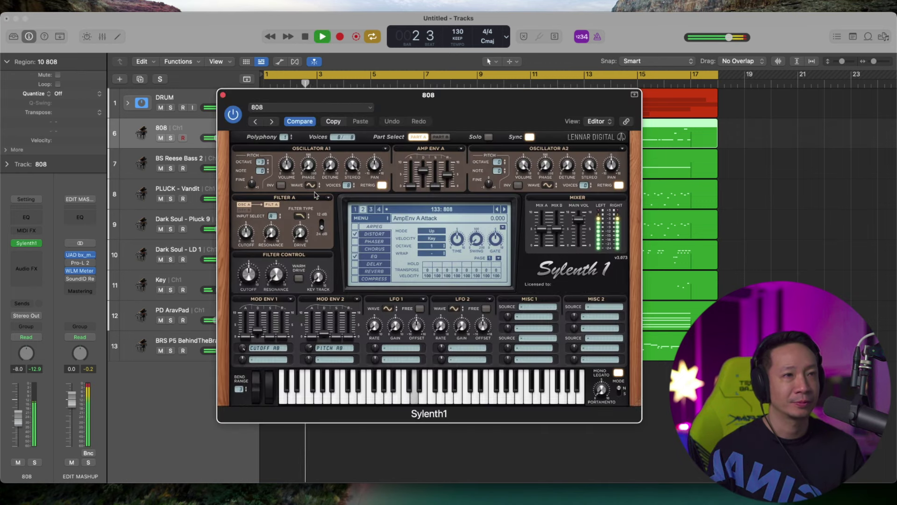
drag(405, 97, 510, 86)
drag(223, 320, 215, 321)
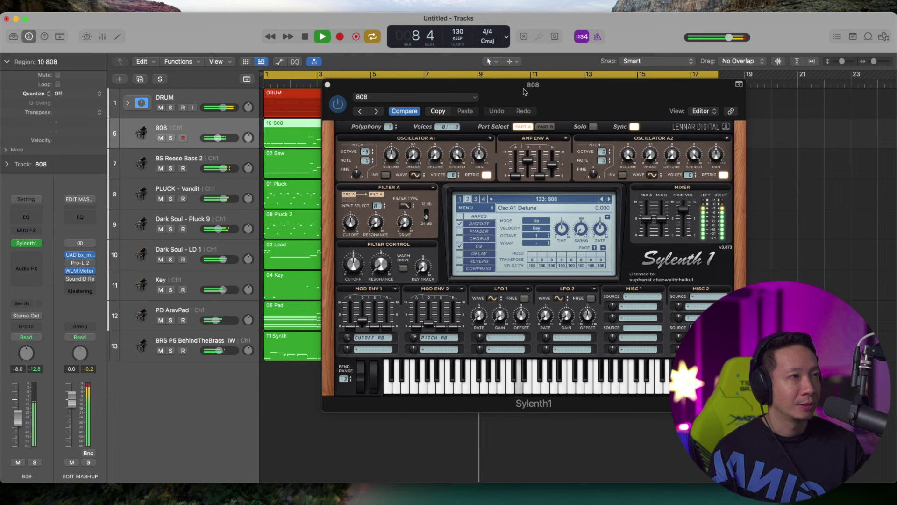
drag(525, 92, 502, 97)
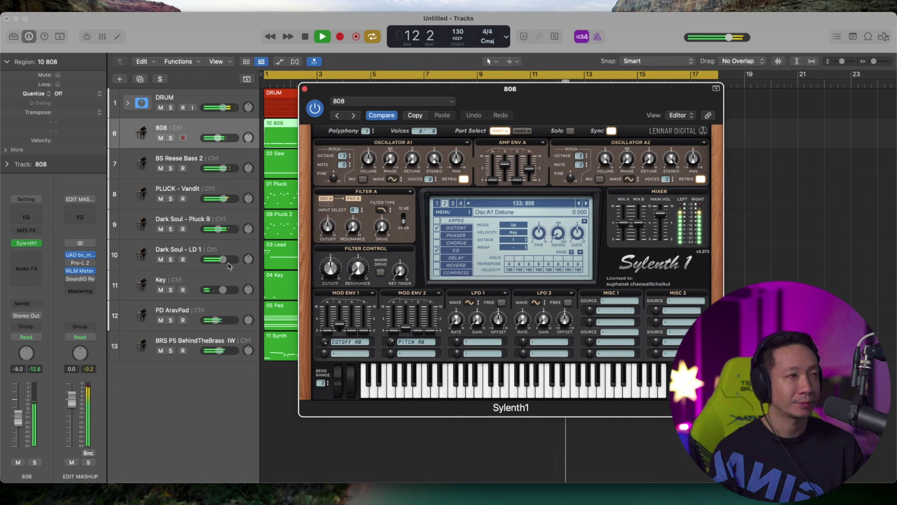
key(space)
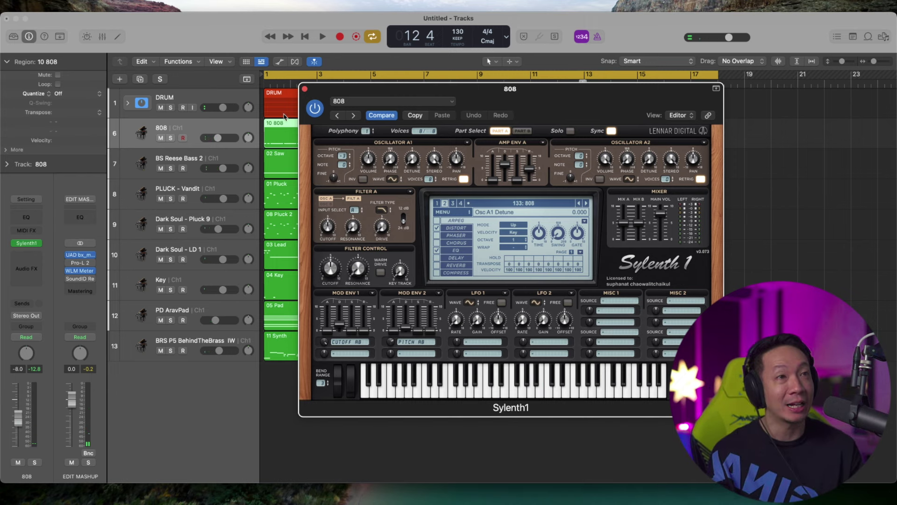
- Hide the plug-in window and show the Mixer with all track channel strips
key(x)
key(v)
mouse_move(301, 225)
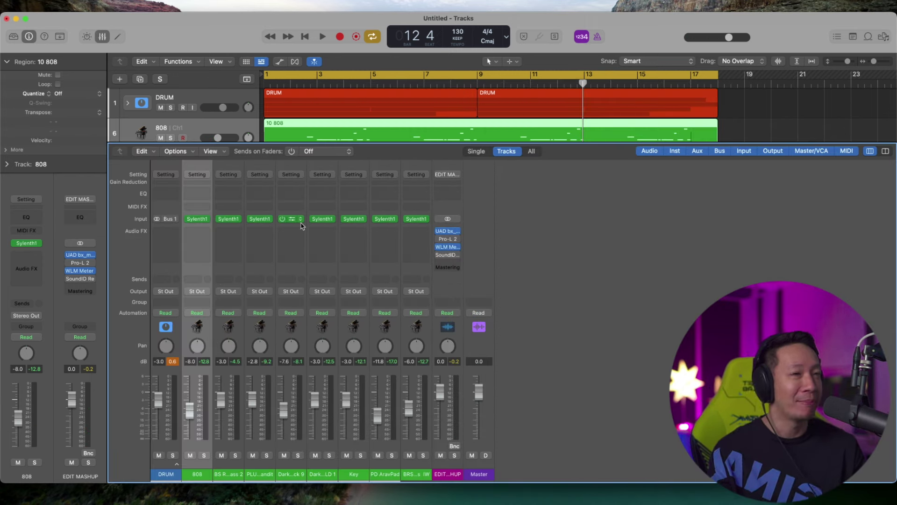